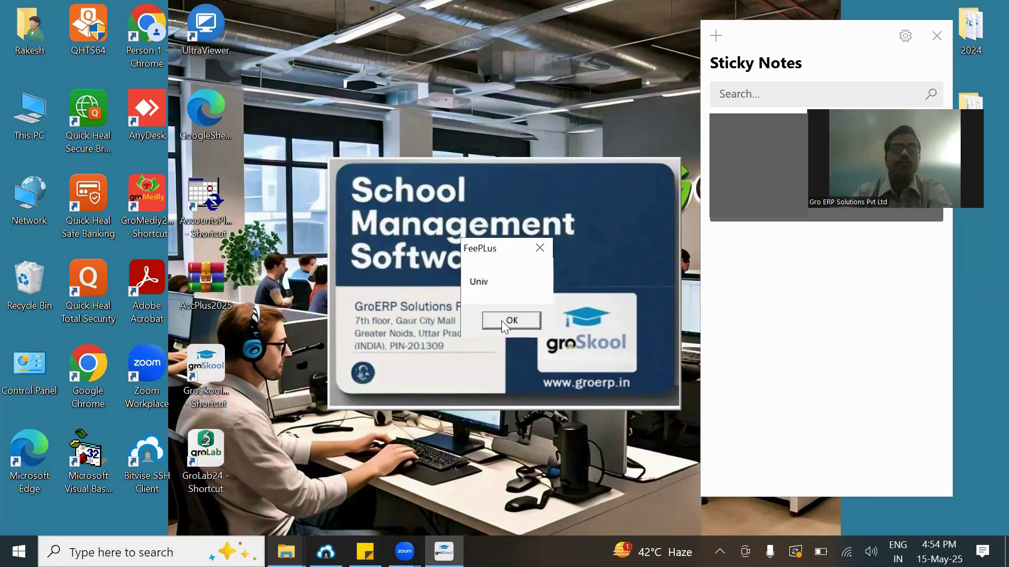
Dismiss the startup message and open the Issue TC form in the Student Info module's admission section
{"action": "left_click", "coordinate": [501, 321]}
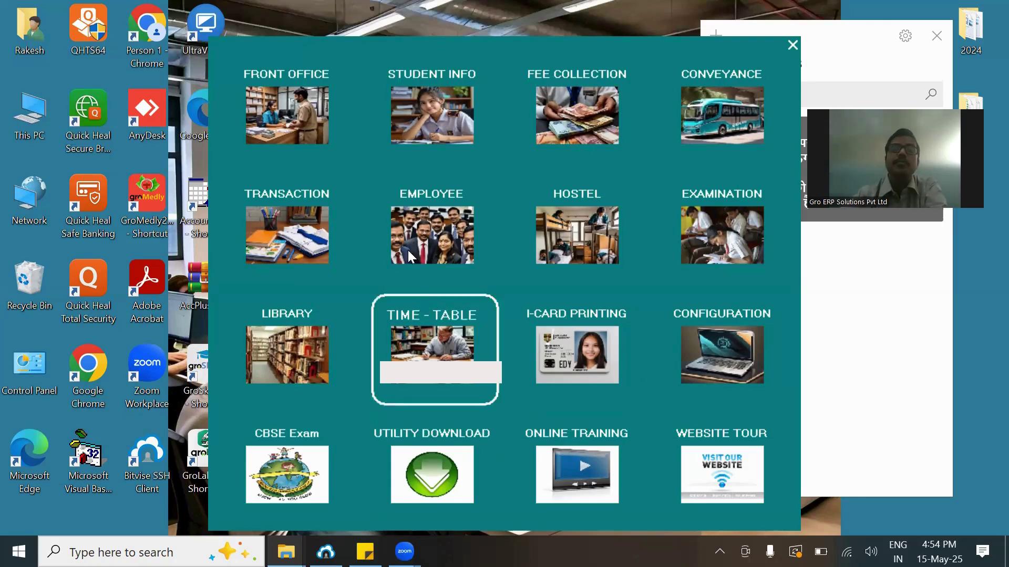
{"action": "left_click", "coordinate": [419, 124]}
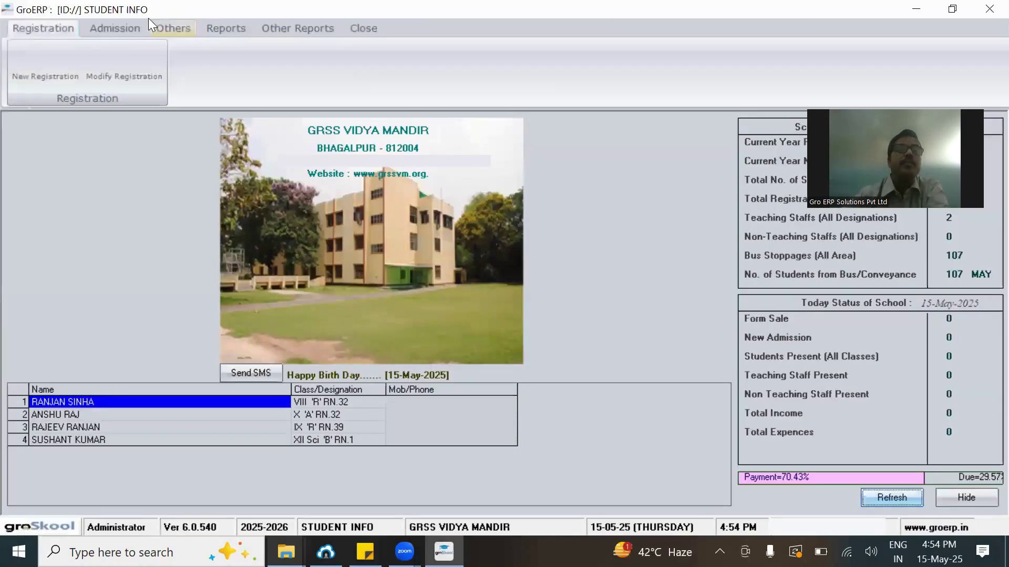
{"action": "left_click", "coordinate": [119, 27]}
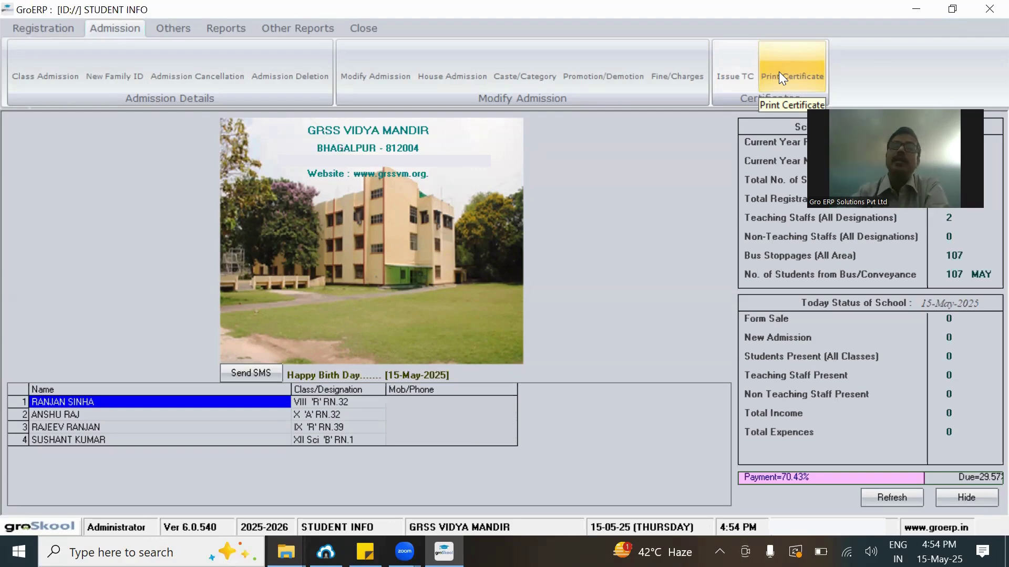
{"action": "left_click", "coordinate": [733, 70]}
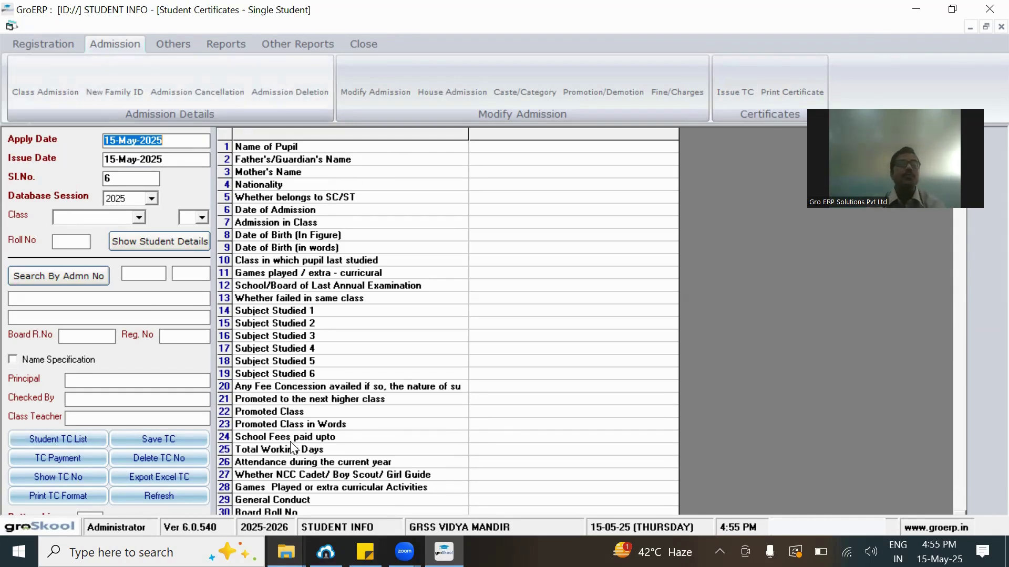
Load the certificate details for class VIII, section A, roll number 3, and reset the form
{"action": "left_click", "coordinate": [137, 218]}
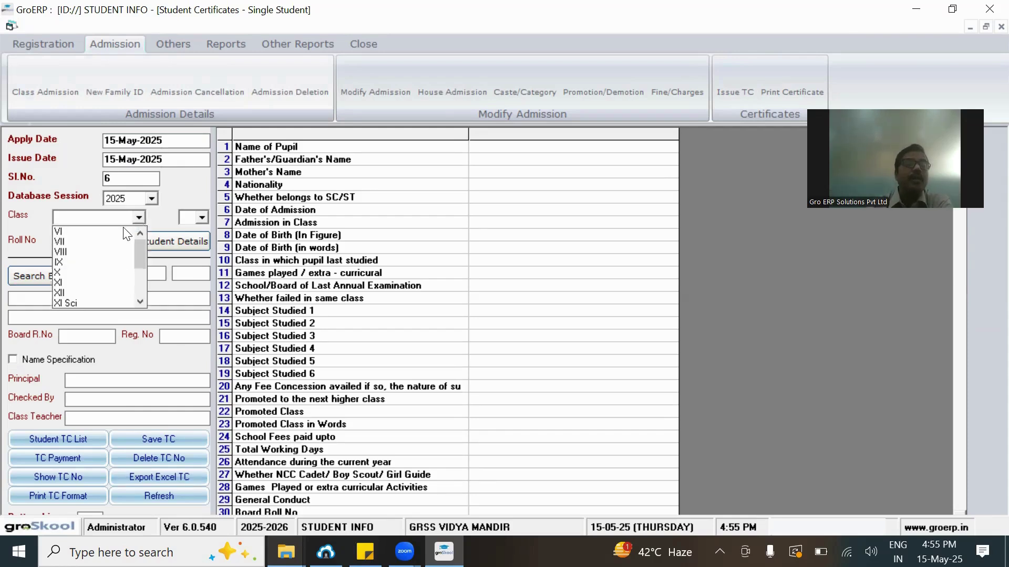
{"action": "left_click", "coordinate": [75, 252]}
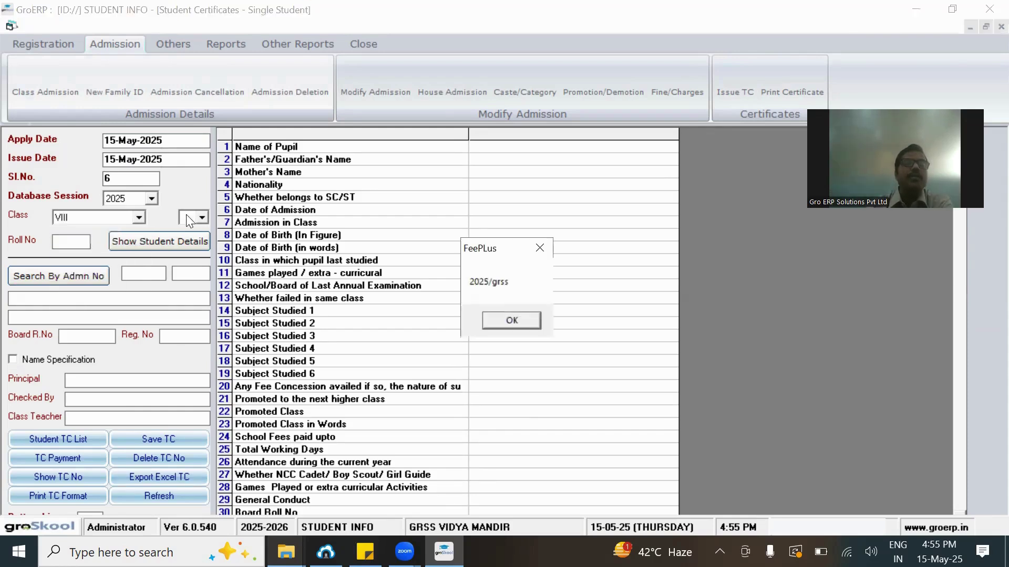
{"action": "left_click", "coordinate": [501, 319]}
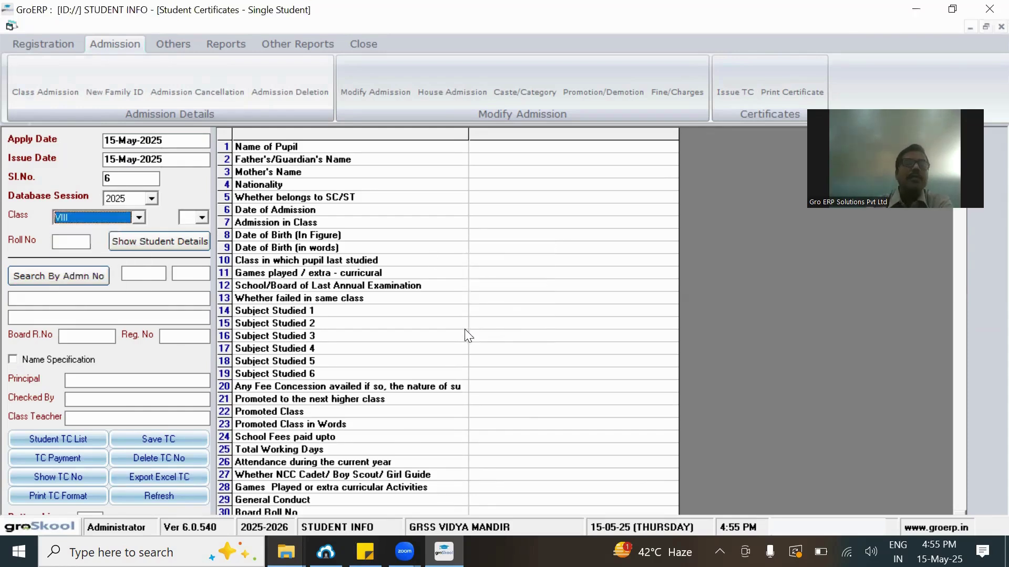
{"action": "left_click", "coordinate": [199, 217]}
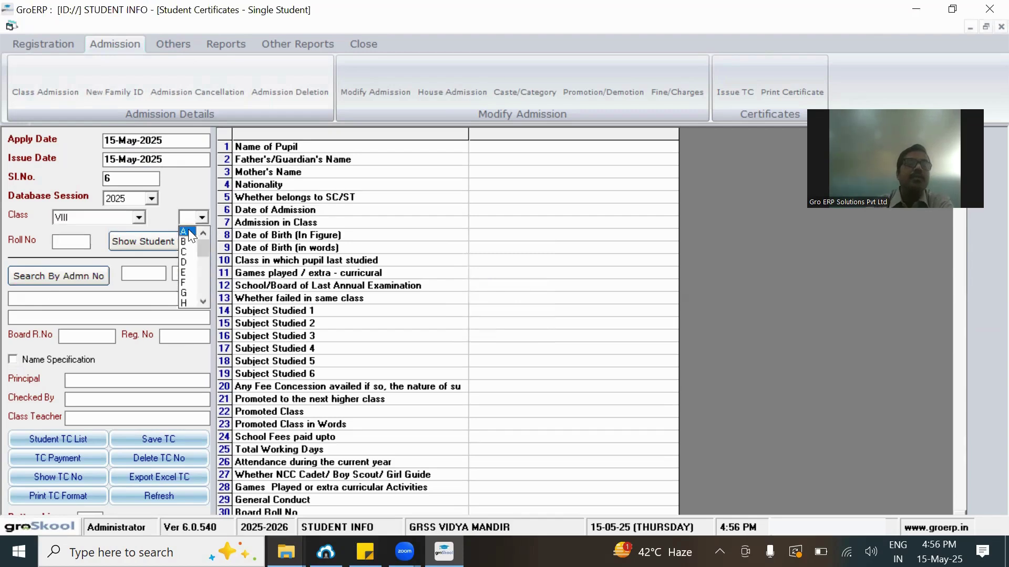
{"action": "left_click", "coordinate": [188, 229]}
{"action": "left_click", "coordinate": [74, 242]}
{"action": "type", "text": "3"}
{"action": "key", "text": "Return"}
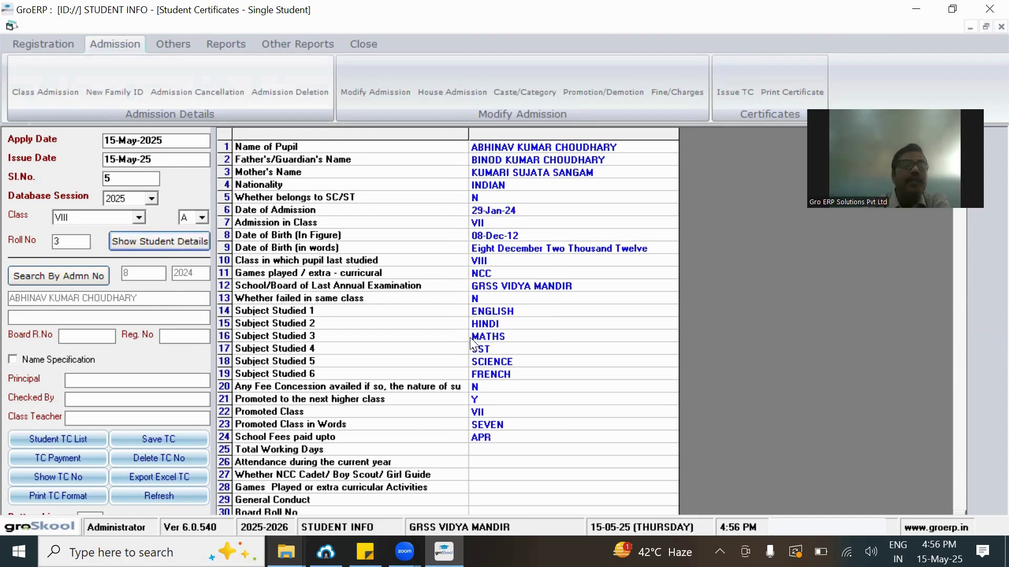
{"action": "left_click", "coordinate": [165, 497]}
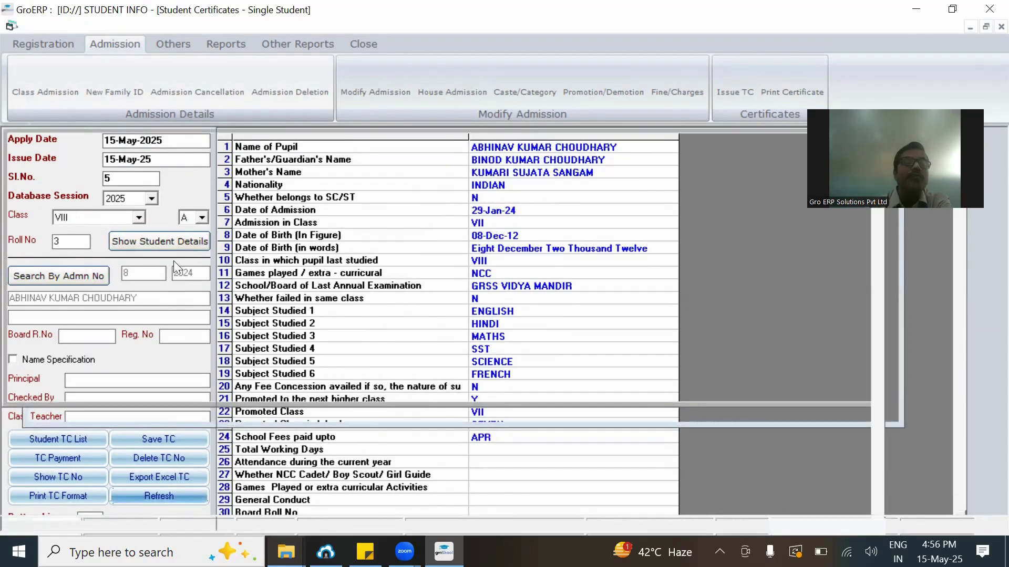
Show the student details for class IX, section A, roll number 2, and clear the form
{"action": "left_click", "coordinate": [120, 218]}
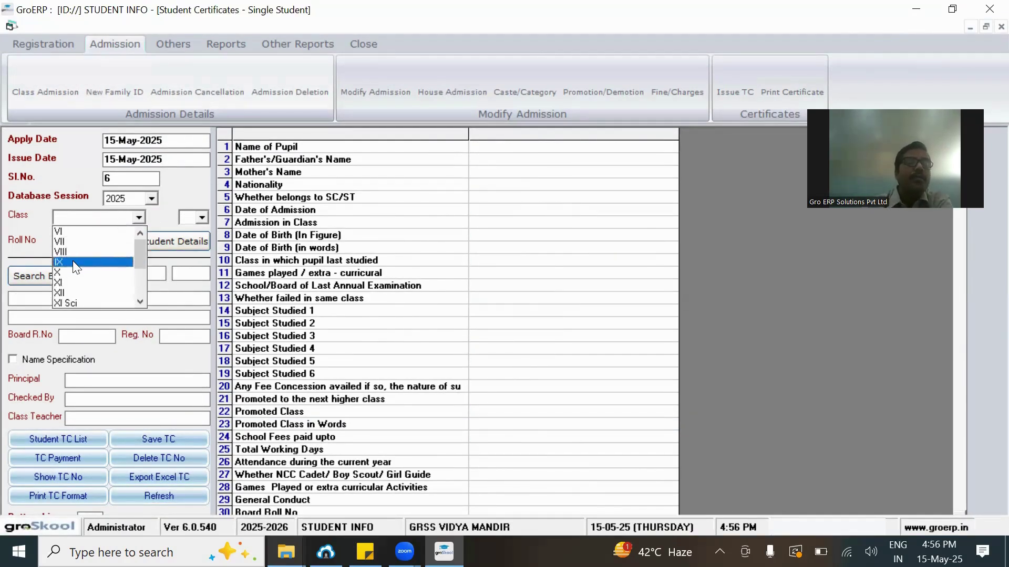
{"action": "left_click", "coordinate": [73, 263]}
{"action": "left_click", "coordinate": [501, 329]}
{"action": "left_click", "coordinate": [187, 216]}
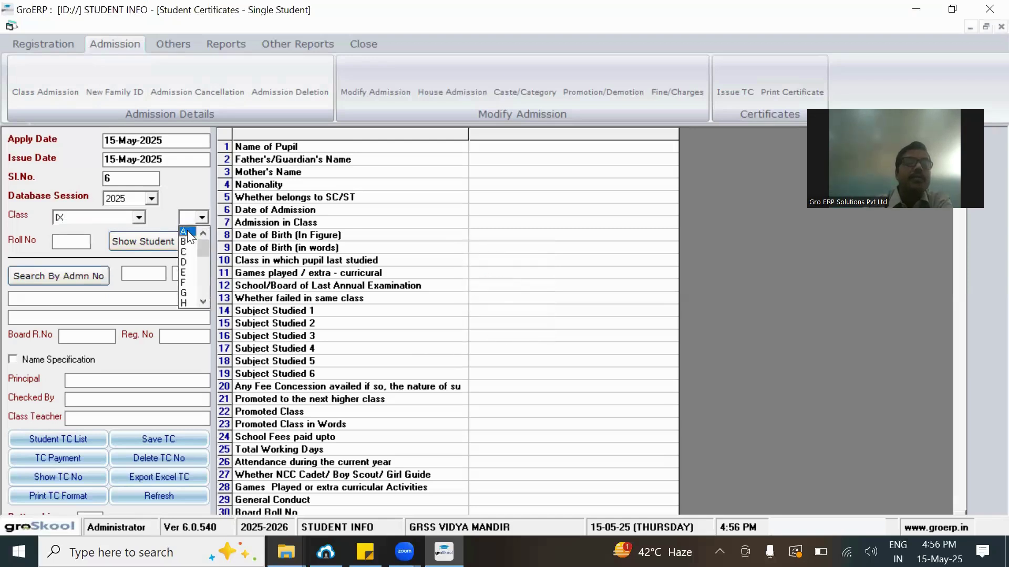
{"action": "left_click", "coordinate": [187, 232]}
{"action": "left_click", "coordinate": [75, 245]}
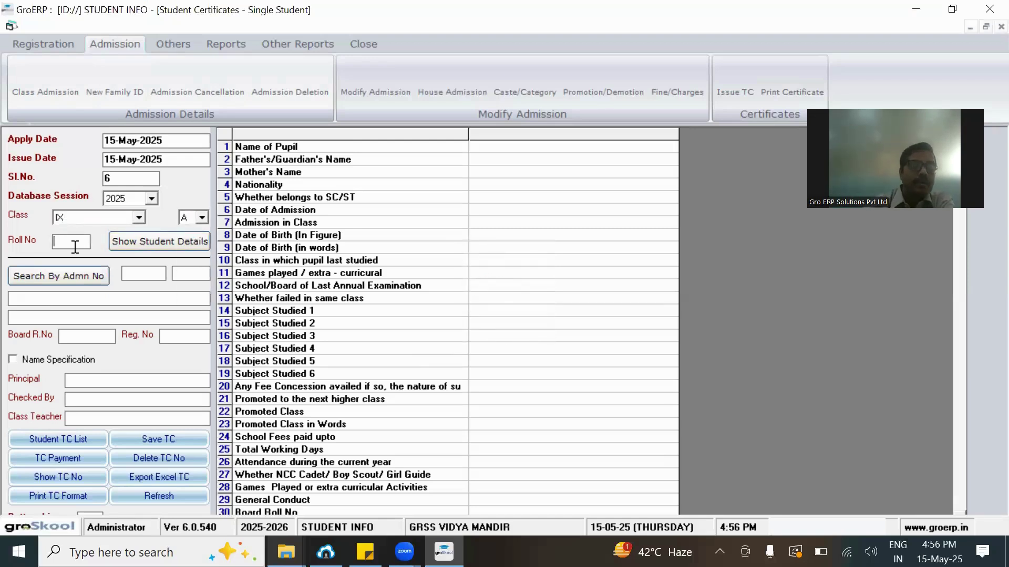
{"action": "type", "text": "2"}
{"action": "key", "text": "Return"}
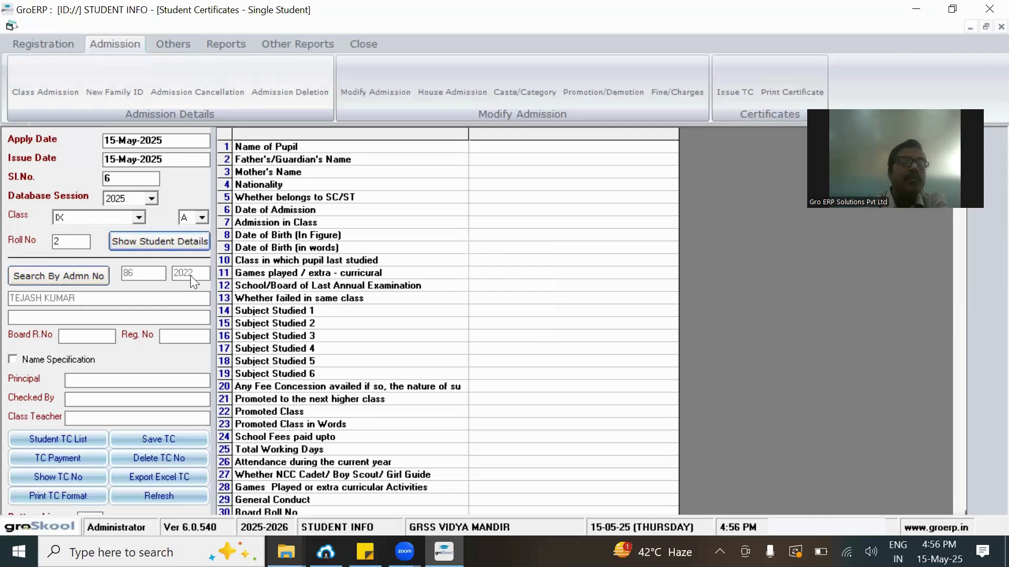
{"action": "left_click", "coordinate": [151, 243]}
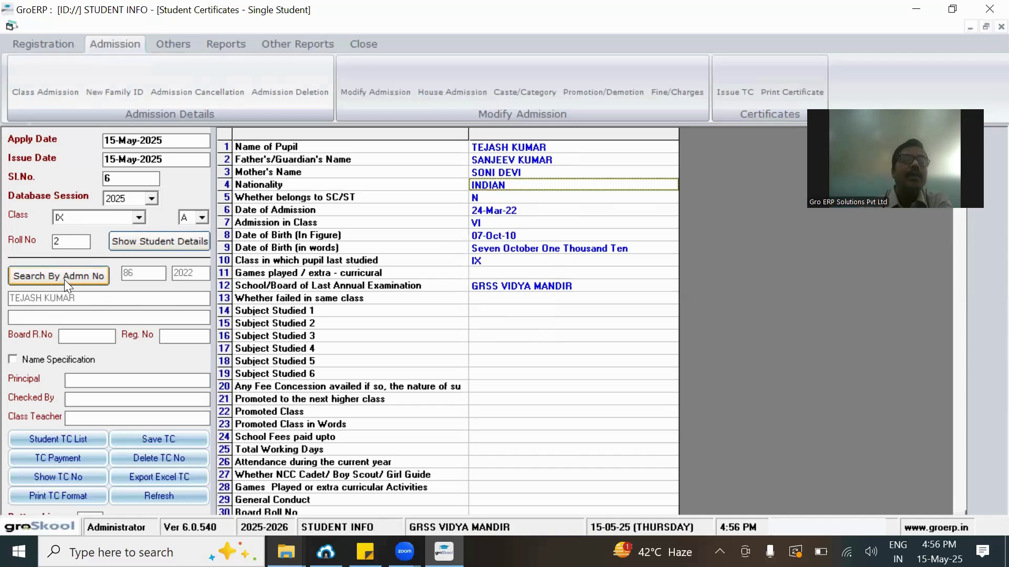
{"action": "left_click", "coordinate": [165, 496]}
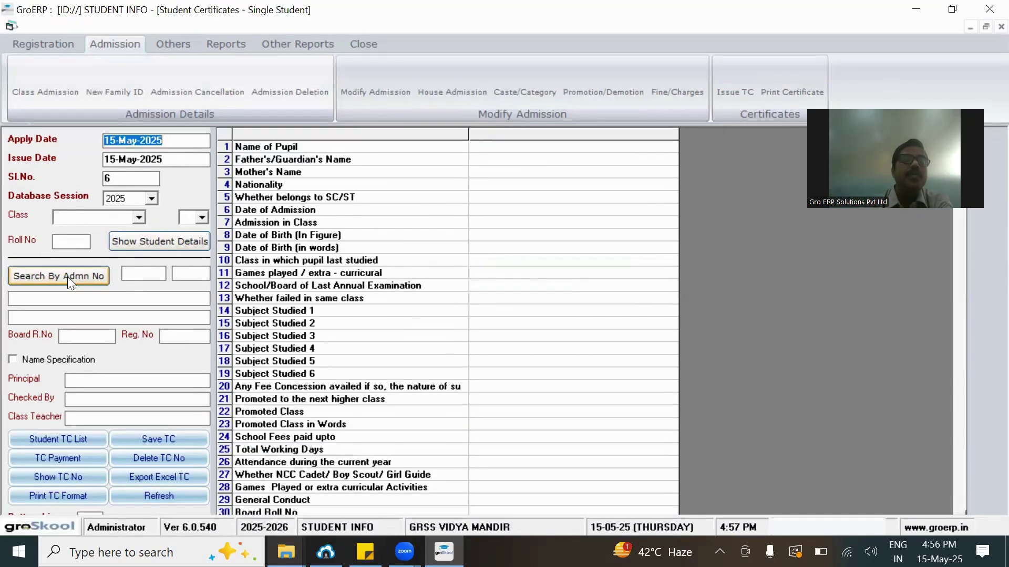
Search for the student by admission number, entering that number and the admission year 2022
{"action": "left_click", "coordinate": [67, 276]}
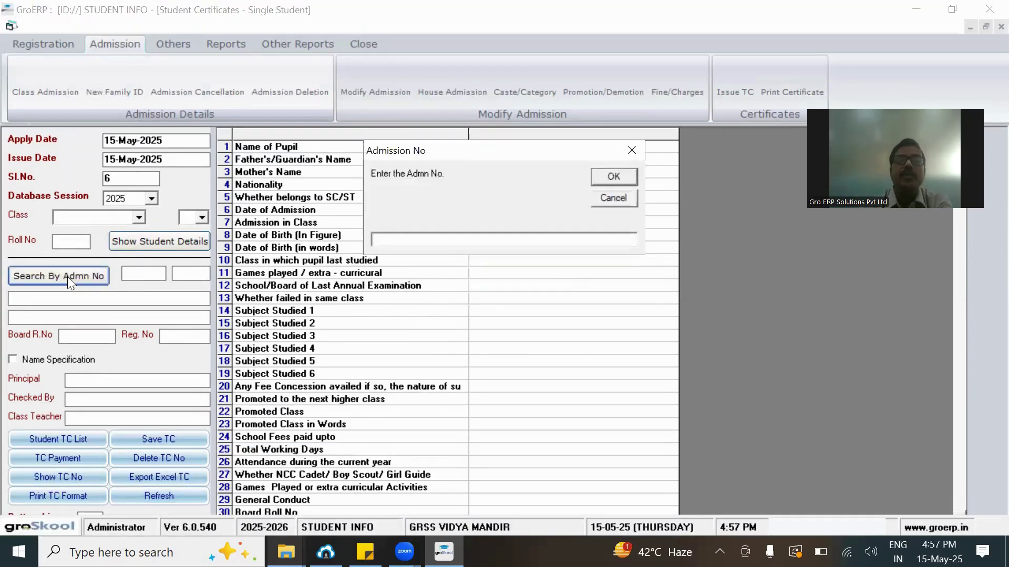
{"action": "type", "text": "86"}
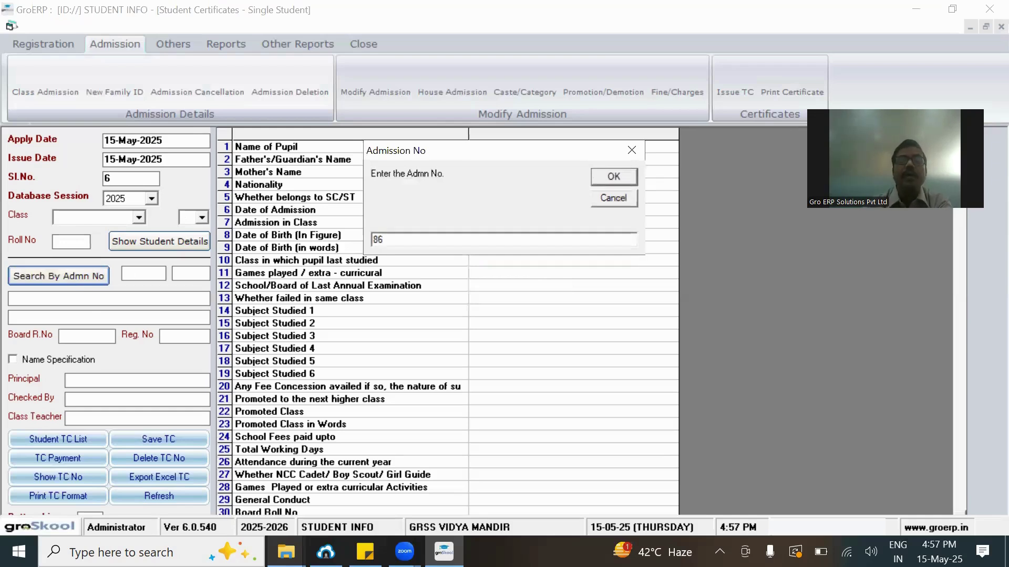
{"action": "key", "text": "Return"}
{"action": "type", "text": "2022"}
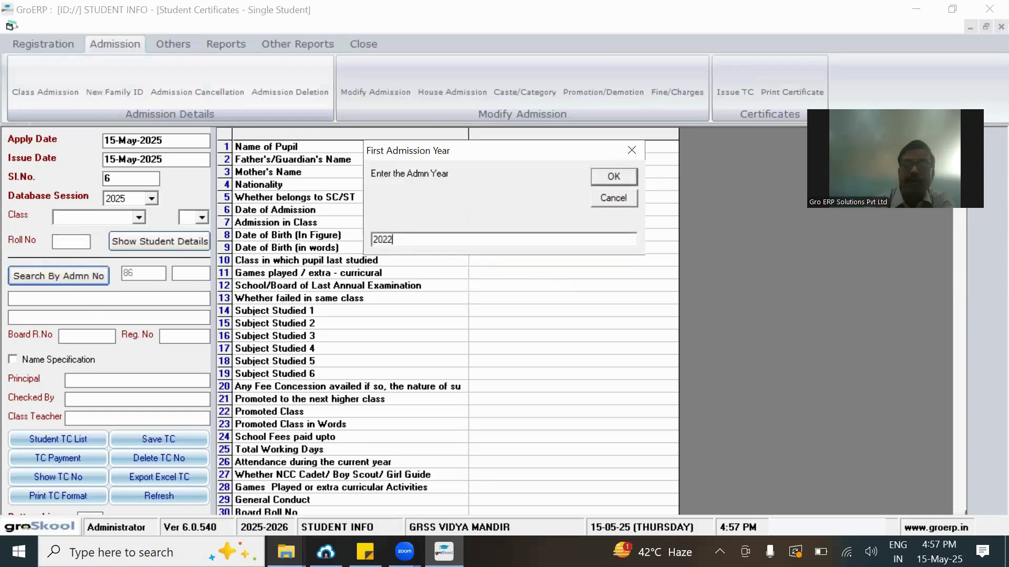
{"action": "key", "text": "Return"}
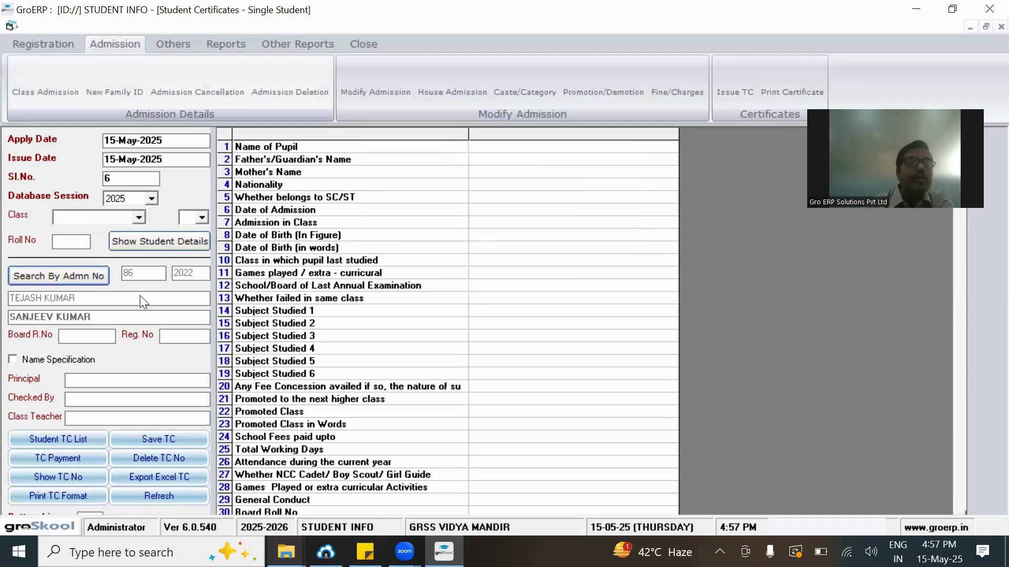
Show the student details for class VIII, section A, roll number 2, and enter "badminton, ncc" as the games played
{"action": "left_click", "coordinate": [129, 241]}
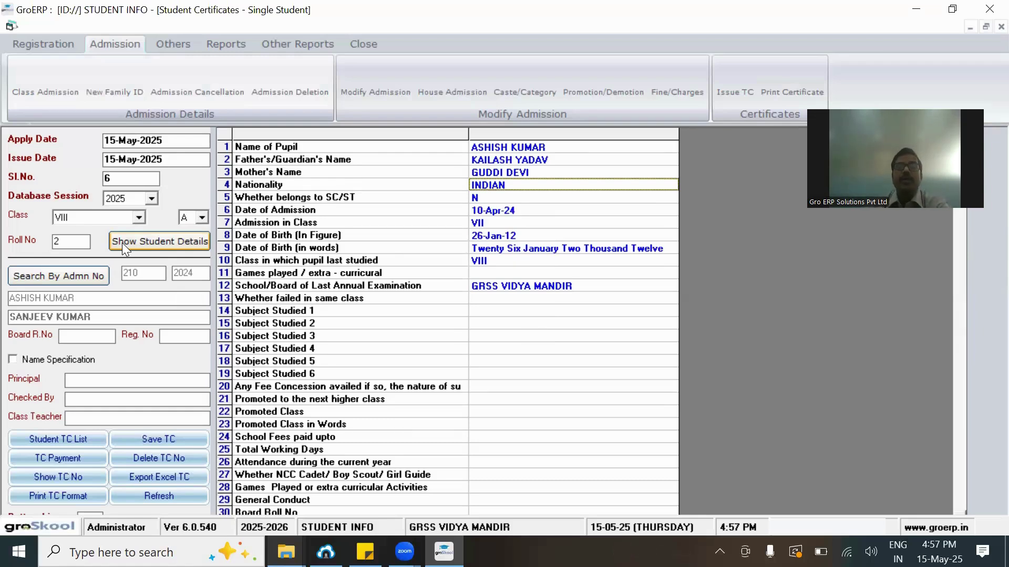
{"action": "key", "text": "Down"}
{"action": "key", "text": "Down"}
{"action": "key", "text": "Down"}
{"action": "key", "text": "Down"}
{"action": "key", "text": "Down"}
{"action": "key", "text": "Down"}
{"action": "key", "text": "Down"}
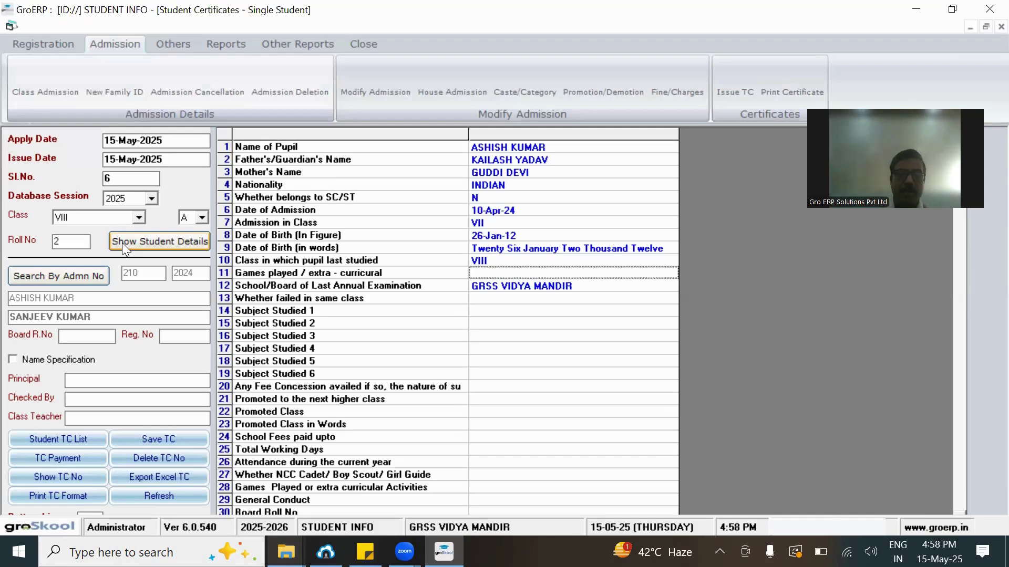
{"action": "type", "text": "badmi"}
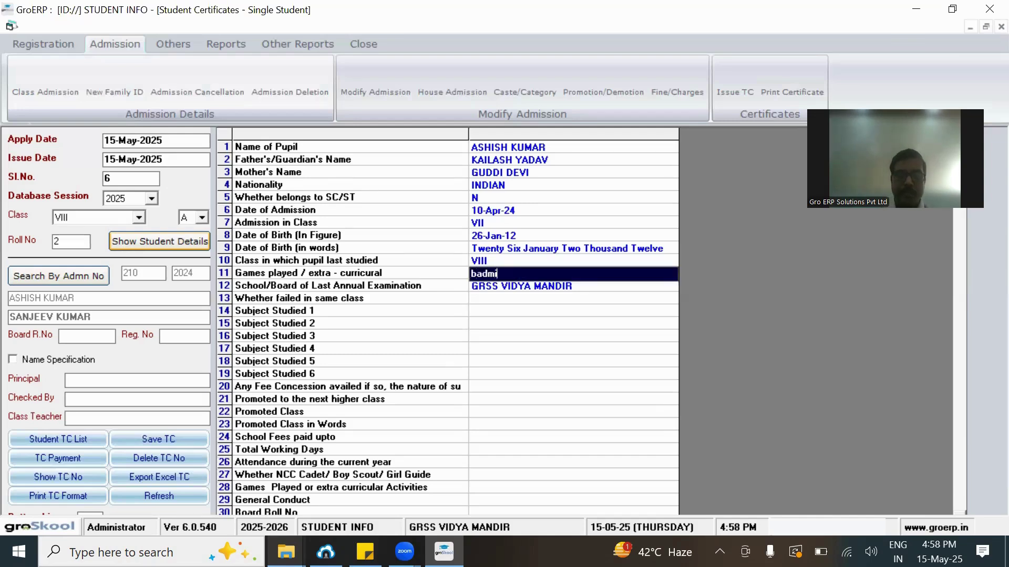
{"action": "type", "text": "nton, ncc"}
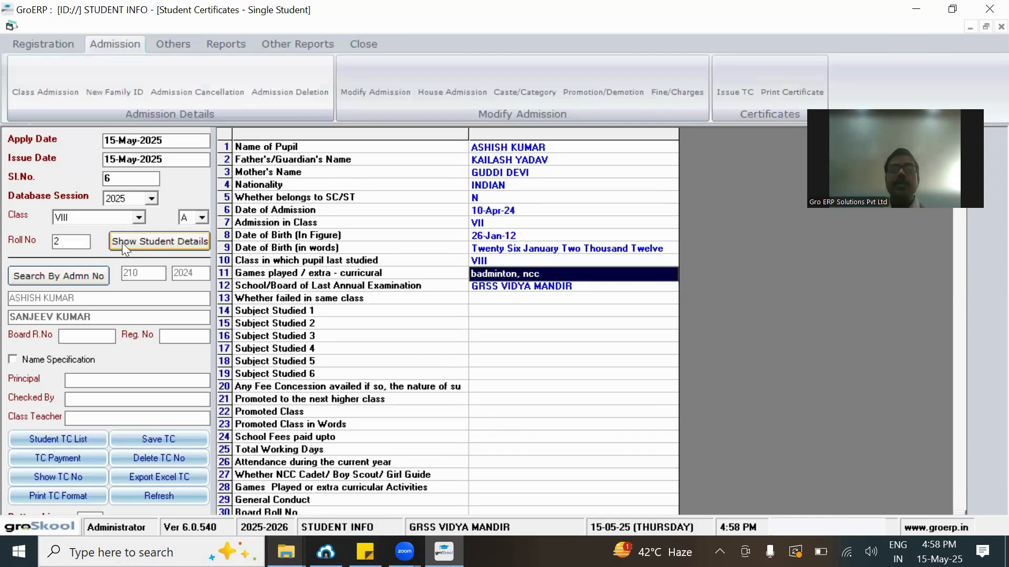
{"action": "key", "text": "Return"}
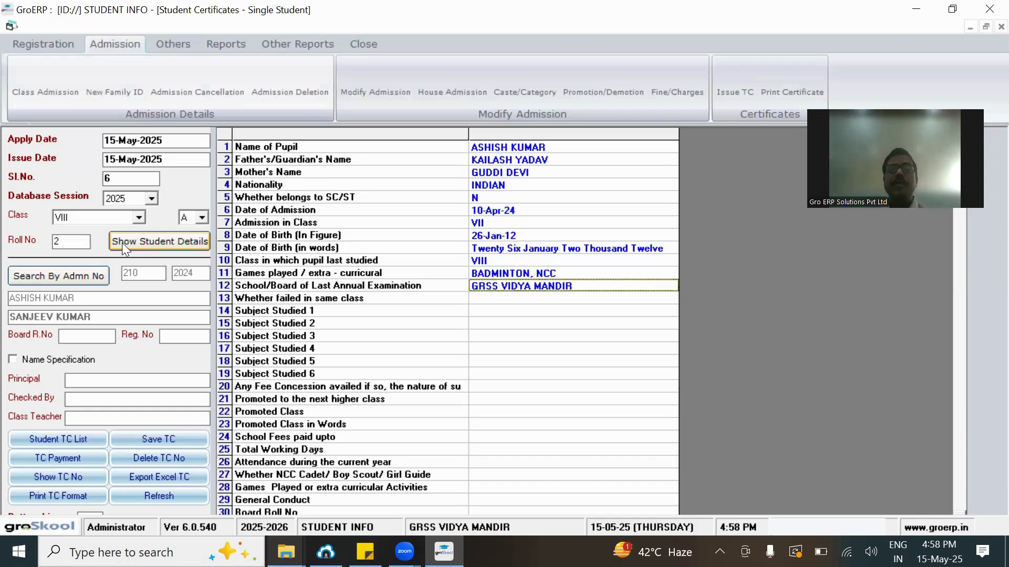
Set "Whether failed in same class" to N and enter ENGLISH in capitals as Subject Studied 1
{"action": "key", "text": "Return"}
{"action": "key", "text": "Return"}
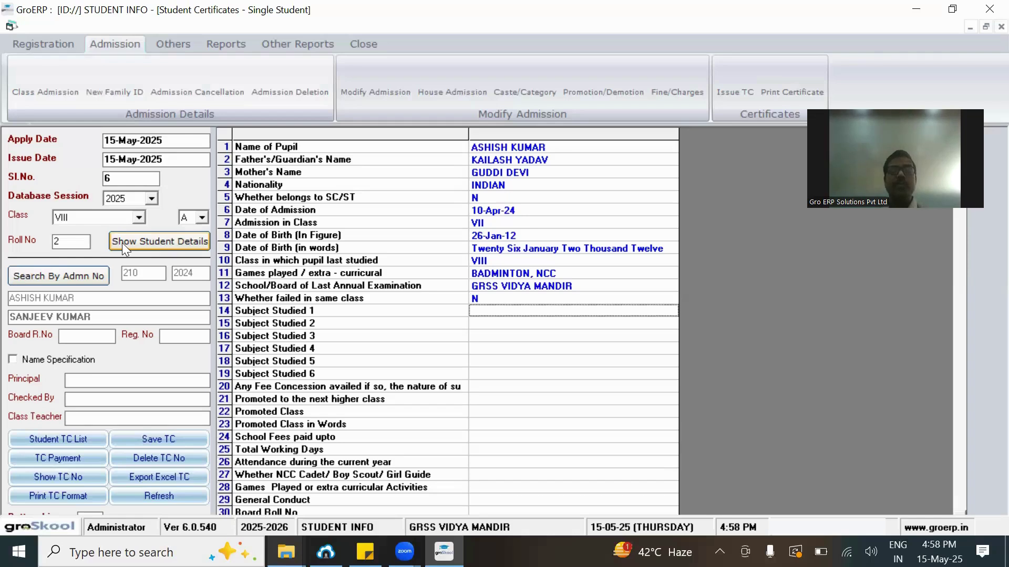
{"action": "key", "text": "Return"}
{"action": "type", "text": "e"}
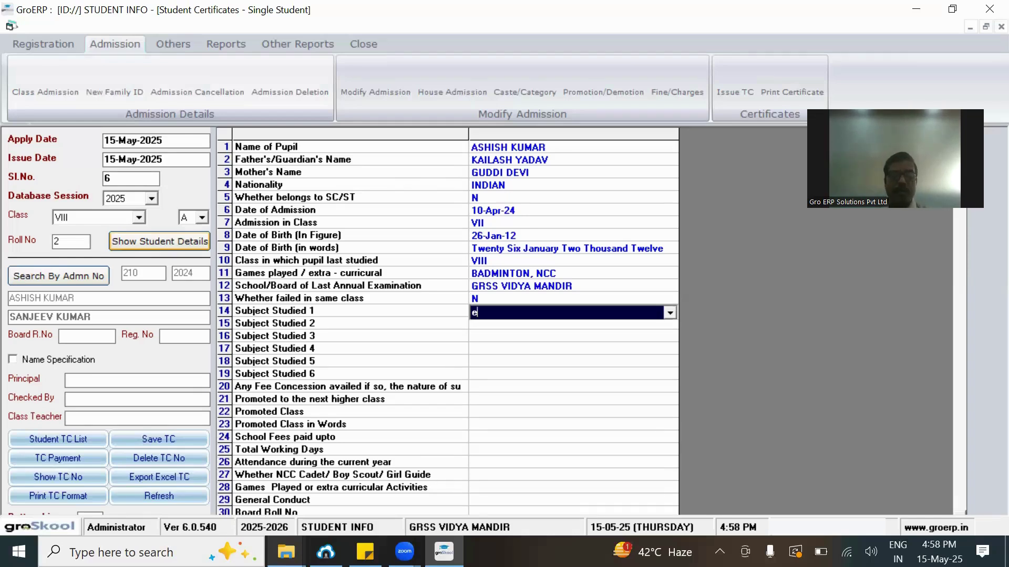
{"action": "type", "text": "nglish"}
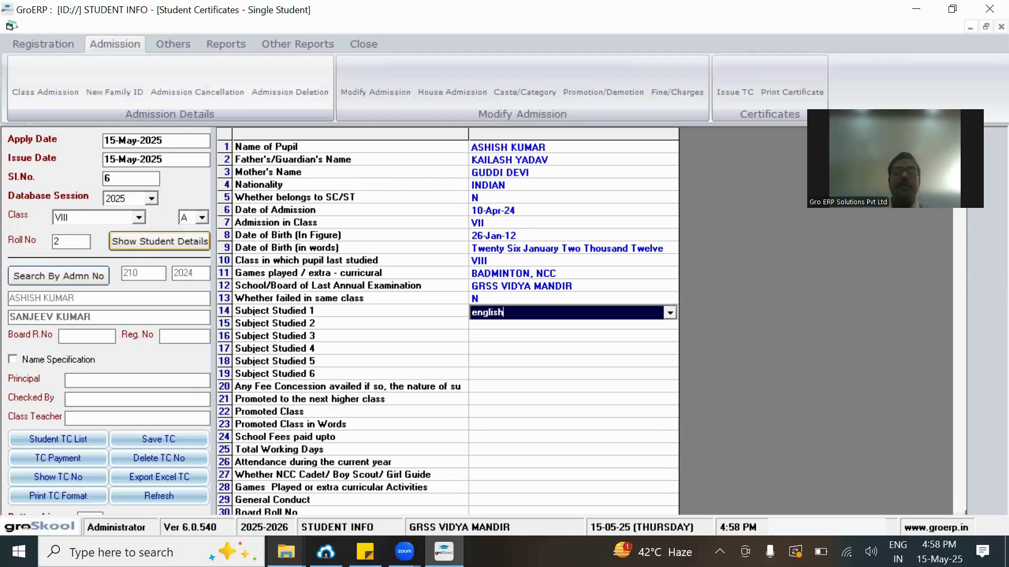
{"action": "key", "text": "Return"}
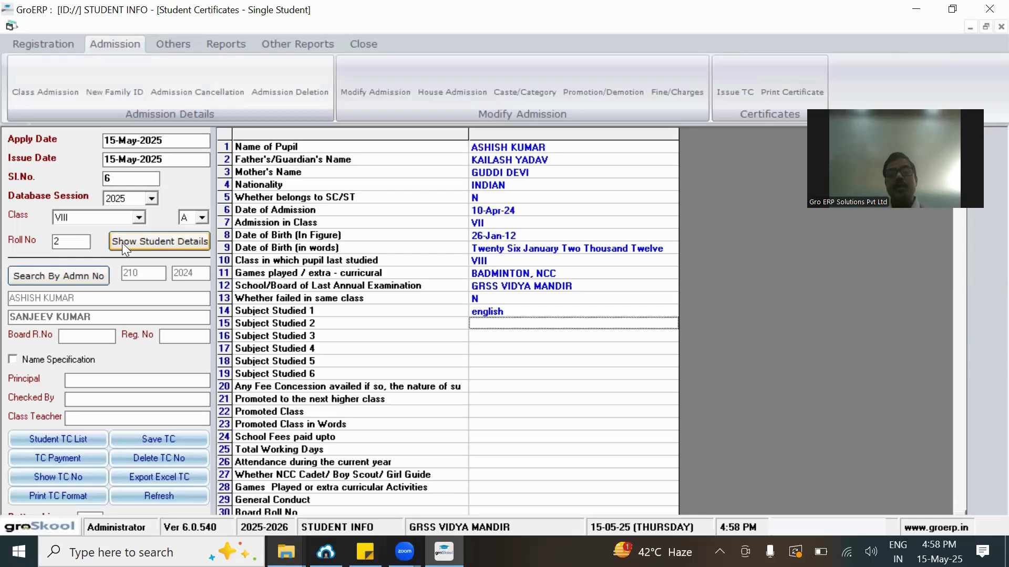
{"action": "key", "text": "Up"}
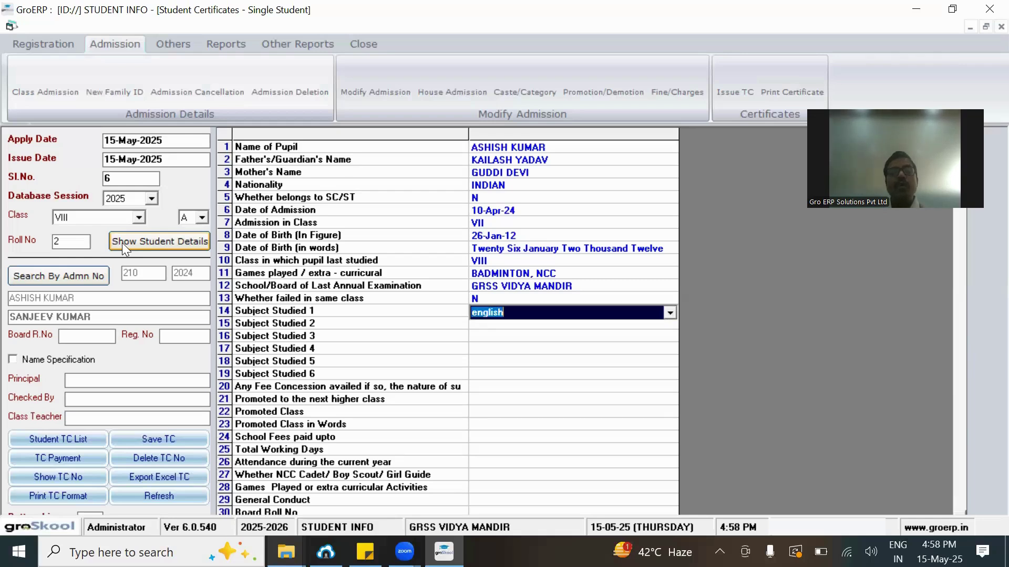
{"action": "type", "text": "ENGLISH"}
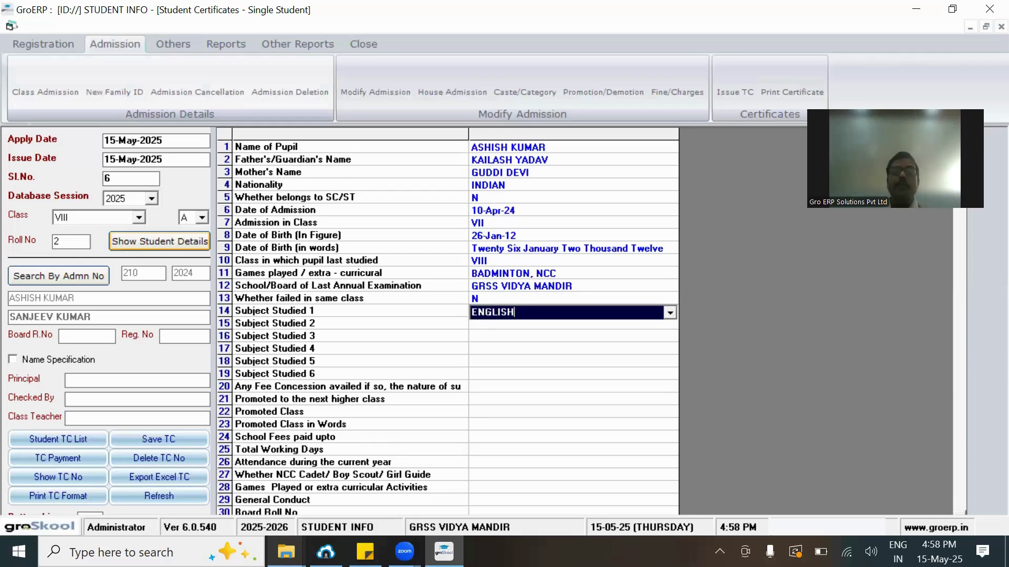
{"action": "key", "text": "Return"}
Enter HINDI, MATHS, SCIENCE and SST as Subjects Studied 2 to 5 on the transfer certificate
{"action": "type", "text": "HINDI"}
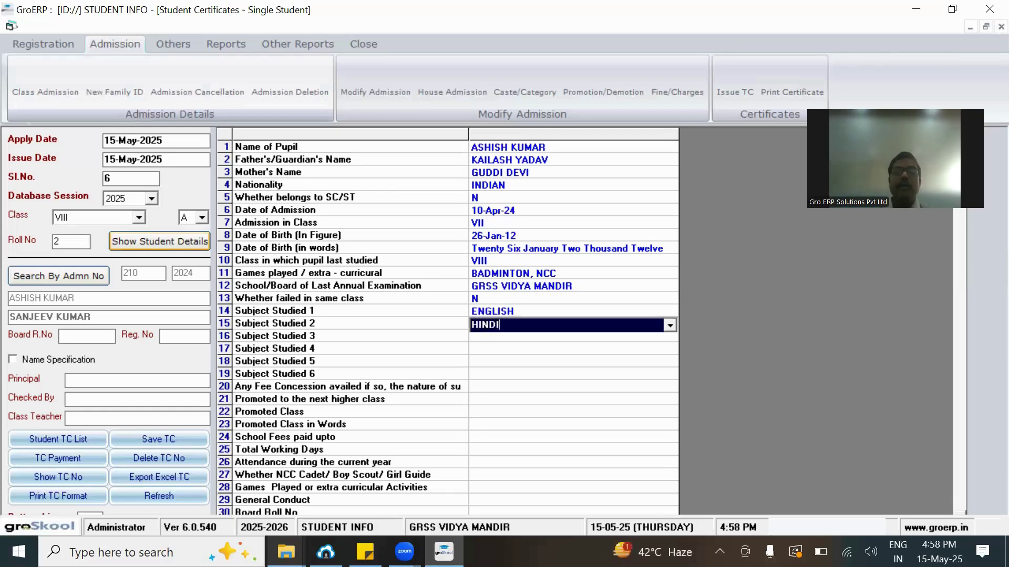
{"action": "key", "text": "Return"}
{"action": "type", "text": "MATHS"}
{"action": "key", "text": "Return"}
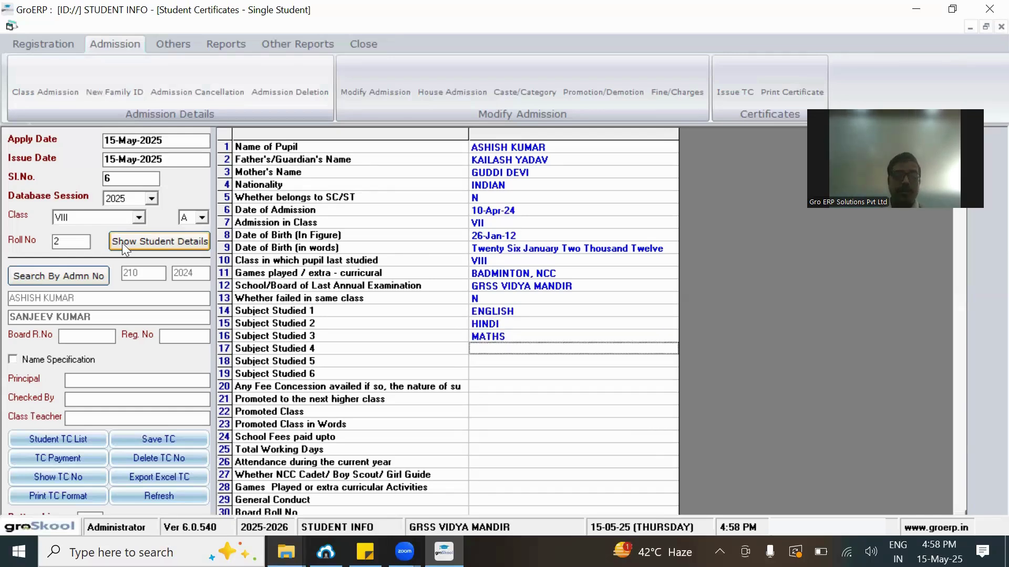
{"action": "type", "text": "SCIENCE"}
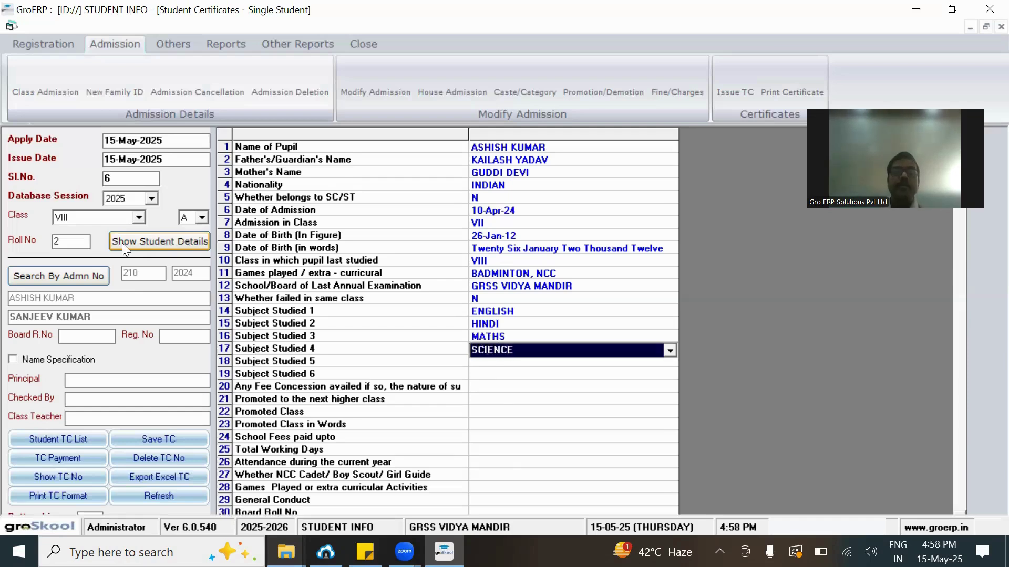
{"action": "key", "text": "Return"}
{"action": "type", "text": "SST"}
{"action": "key", "text": "Return"}
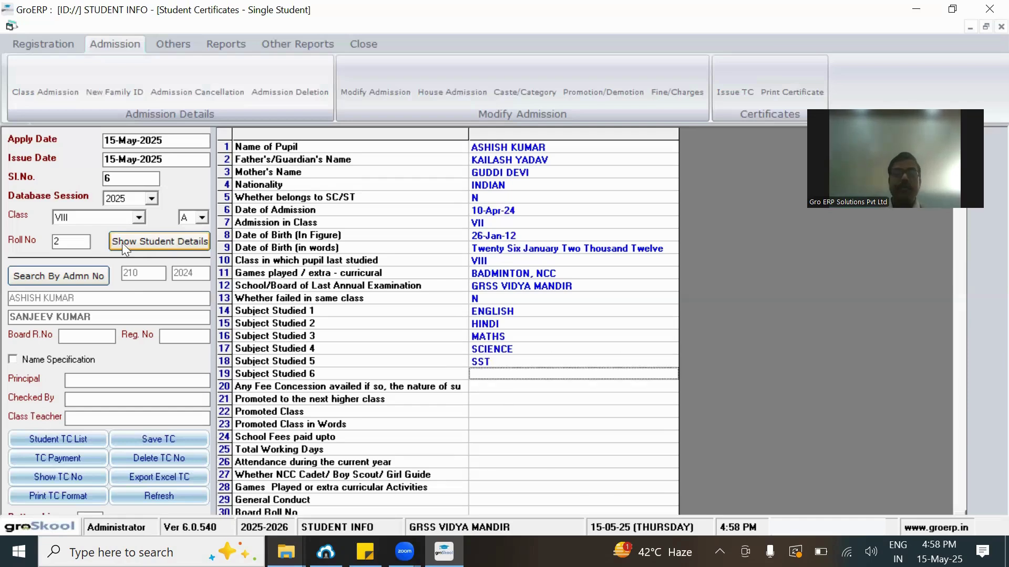
Enter FRESNCH as Subject Studied 6 and N for any fee concession availed
{"action": "type", "text": "FRESNCH"}
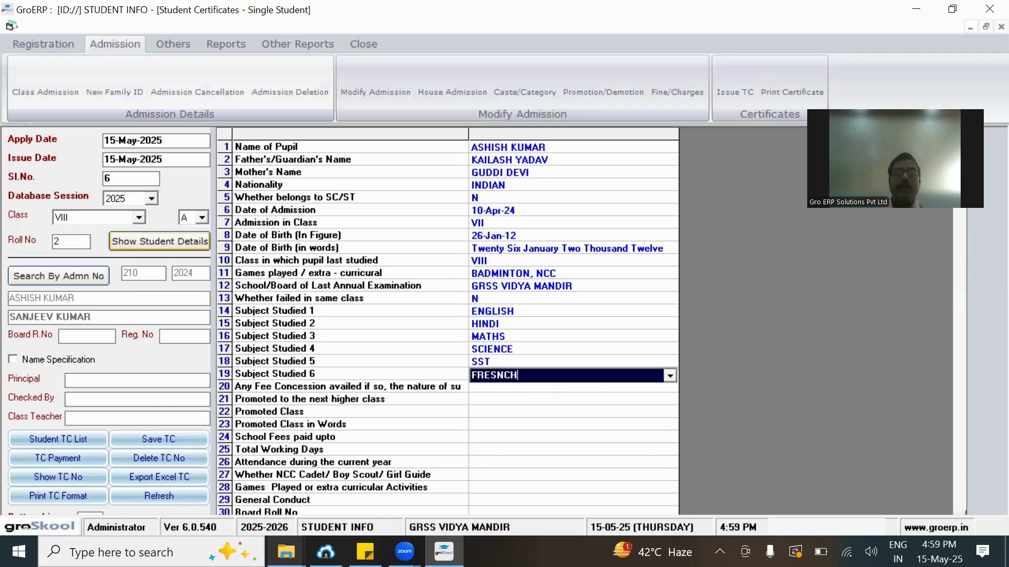
{"action": "key", "text": "Return"}
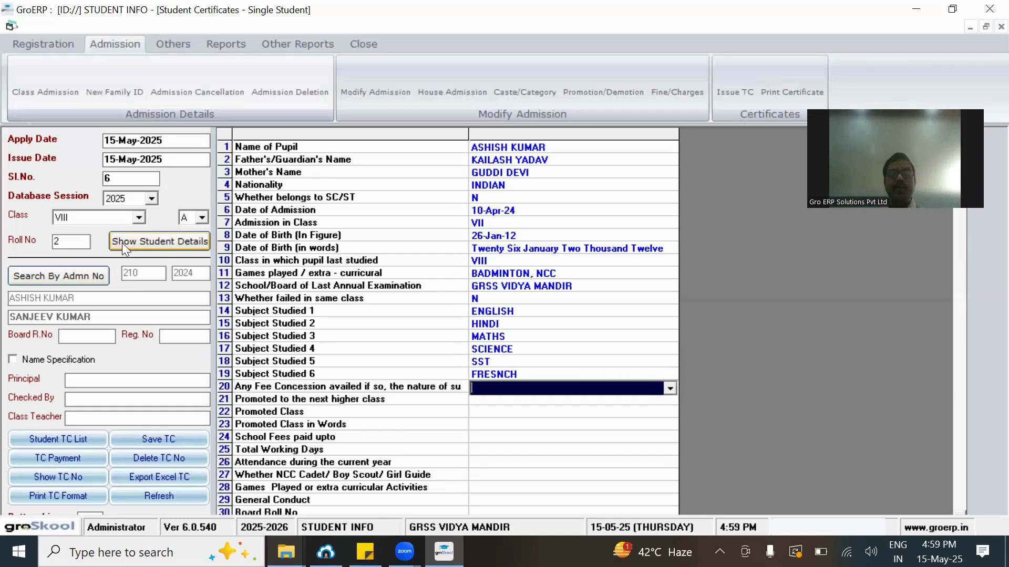
{"action": "type", "text": "N"}
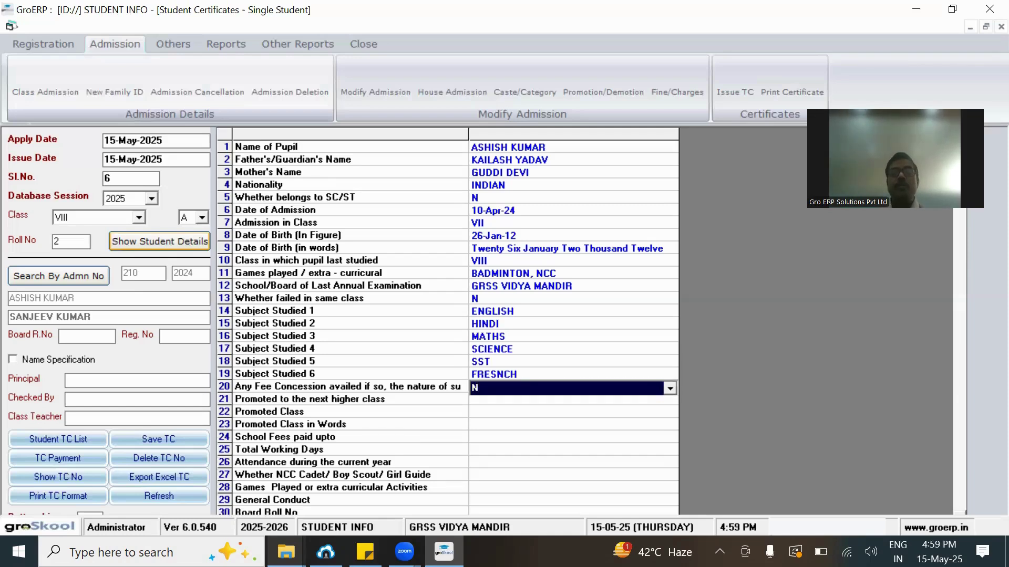
{"action": "key", "text": "Return"}
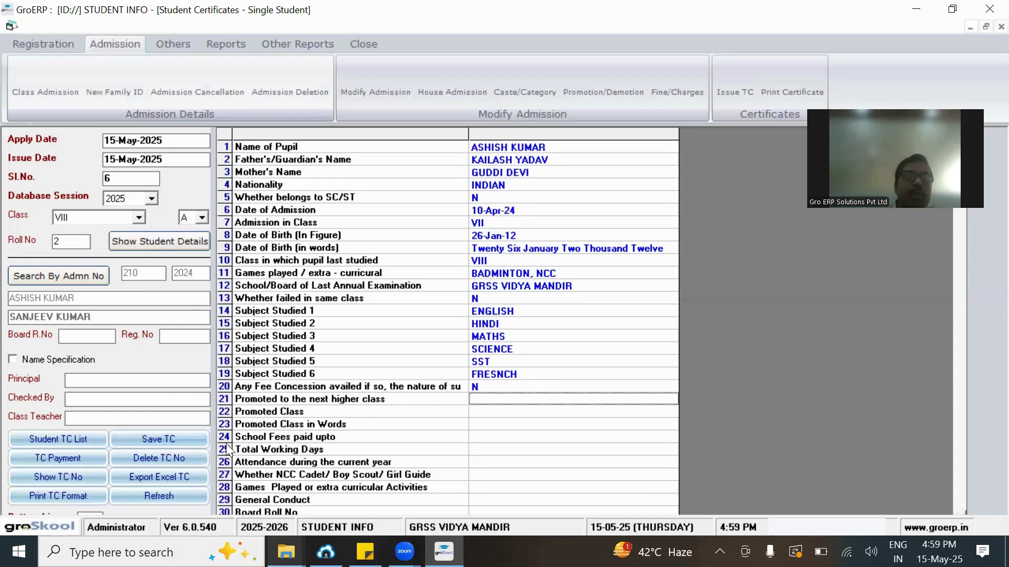
Save the transfer certificate under the proposed certificate number, choosing to print it and declining the export
{"action": "left_click", "coordinate": [158, 440]}
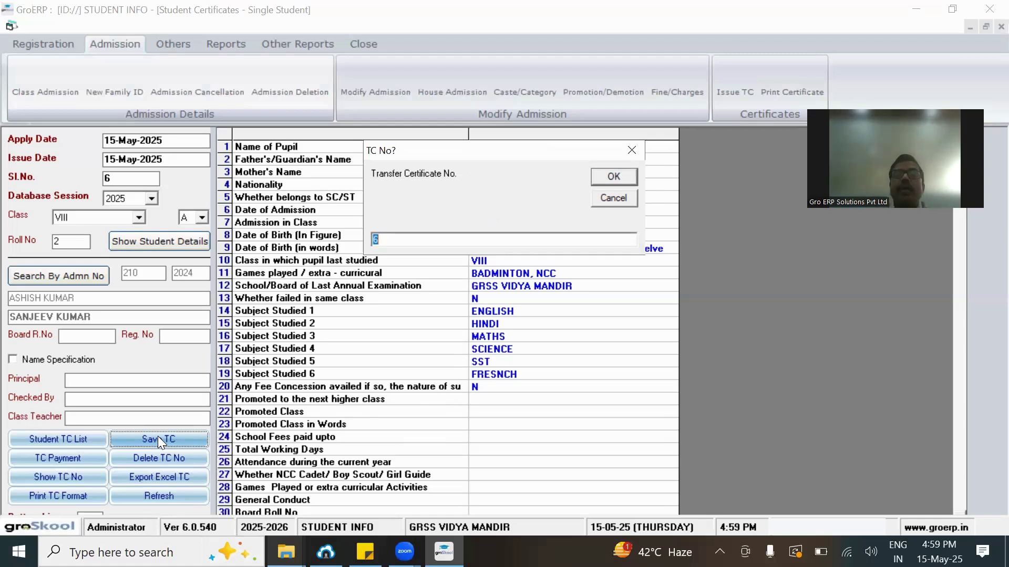
{"action": "key", "text": "Return"}
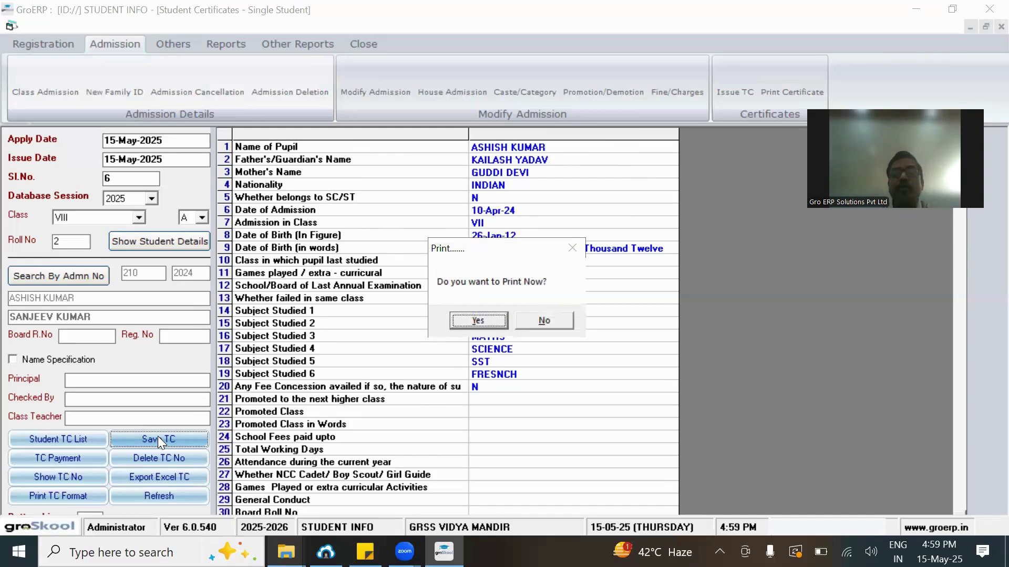
{"action": "key", "text": "Return"}
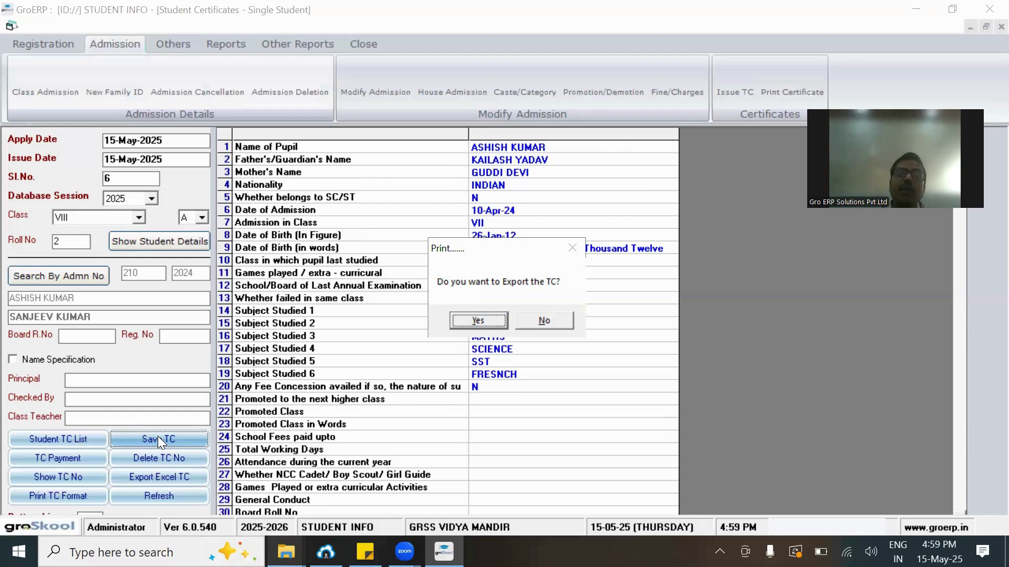
{"action": "key", "text": "Tab"}
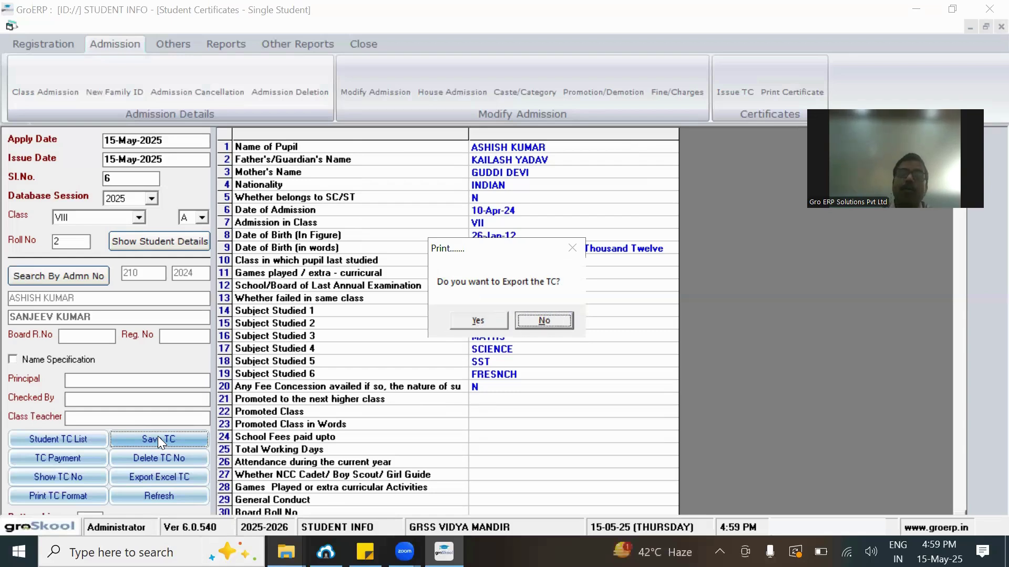
{"action": "key", "text": "Return"}
{"action": "key", "text": "Return"}
{"action": "key", "text": "Return"}
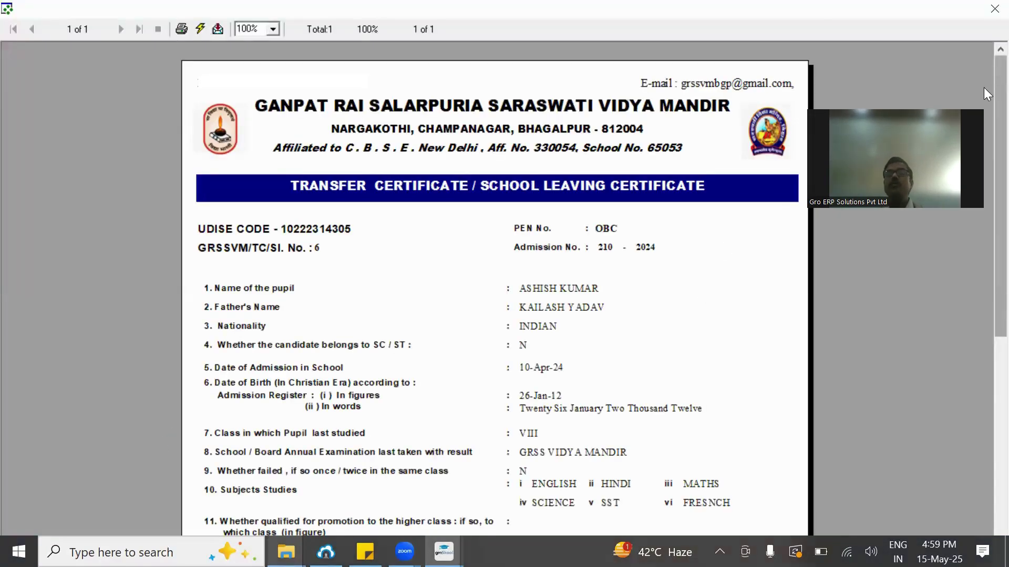
Review the whole transfer certificate in the print preview, from the school header to the signature lines, and close the preview
{"action": "scroll", "coordinate": [983, 105], "scroll_direction": "down", "scroll_amount": 3}
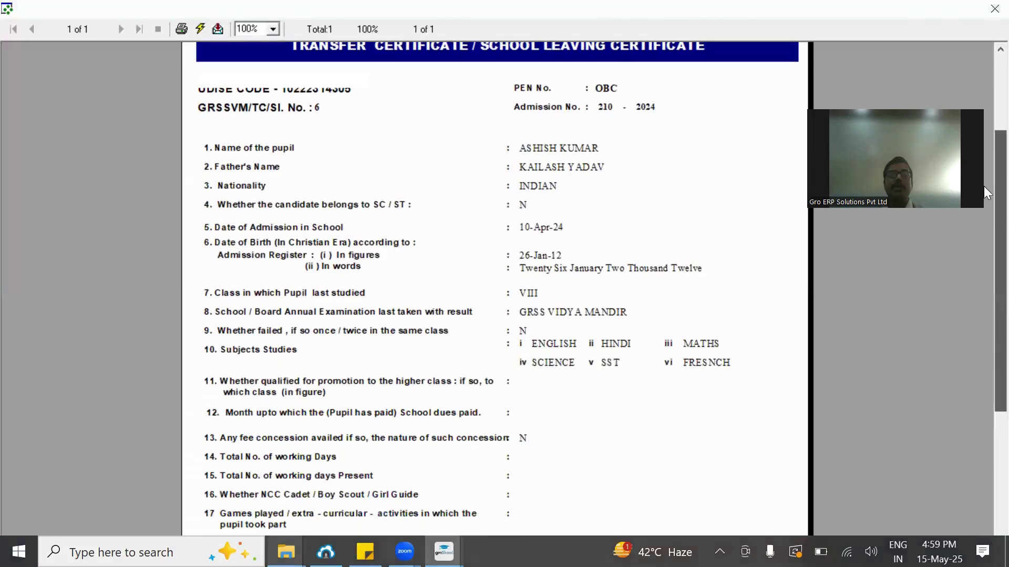
{"action": "scroll", "coordinate": [985, 210], "scroll_direction": "down", "scroll_amount": 5}
{"action": "scroll", "coordinate": [984, 261], "scroll_direction": "up", "scroll_amount": 6}
{"action": "scroll", "coordinate": [983, 112], "scroll_direction": "up", "scroll_amount": 2}
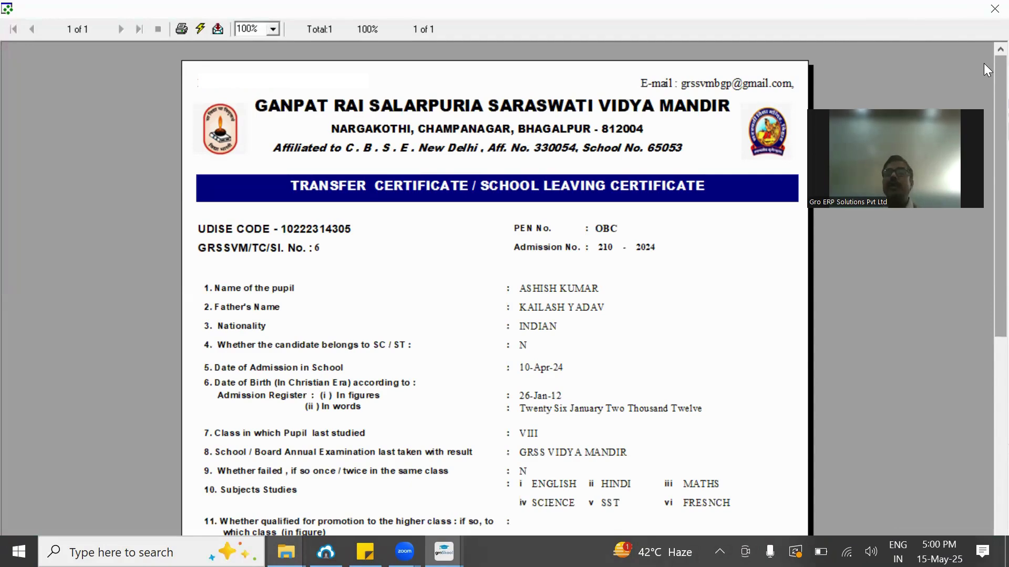
{"action": "scroll", "coordinate": [983, 206], "scroll_direction": "down", "scroll_amount": 7}
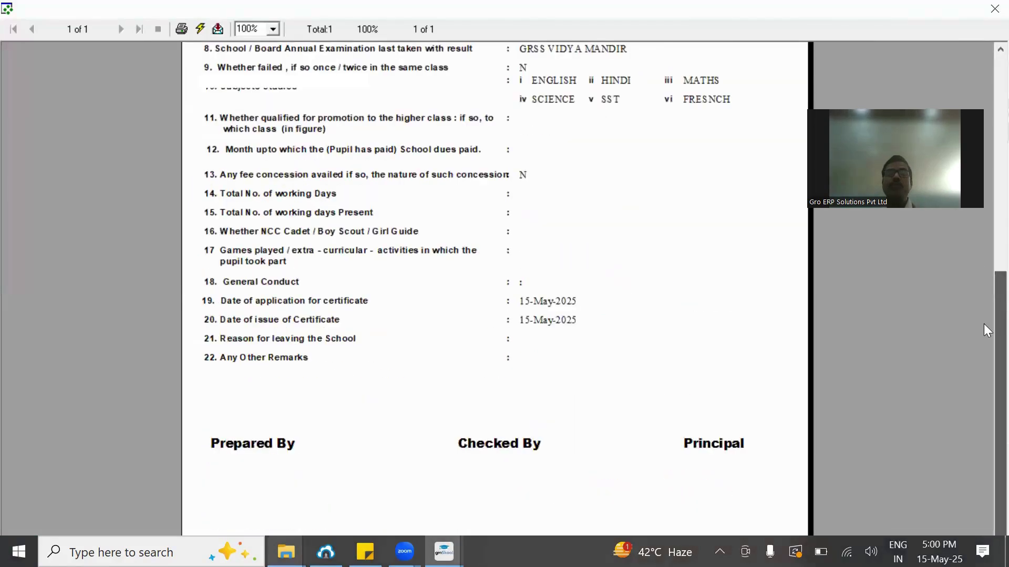
{"action": "scroll", "coordinate": [983, 279], "scroll_direction": "up", "scroll_amount": 7}
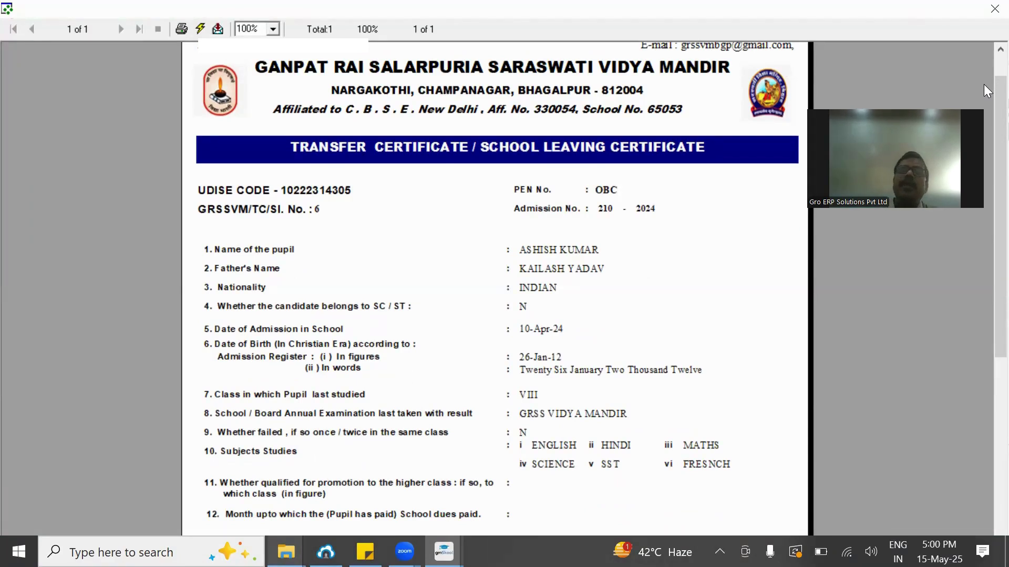
{"action": "left_click", "coordinate": [987, 7]}
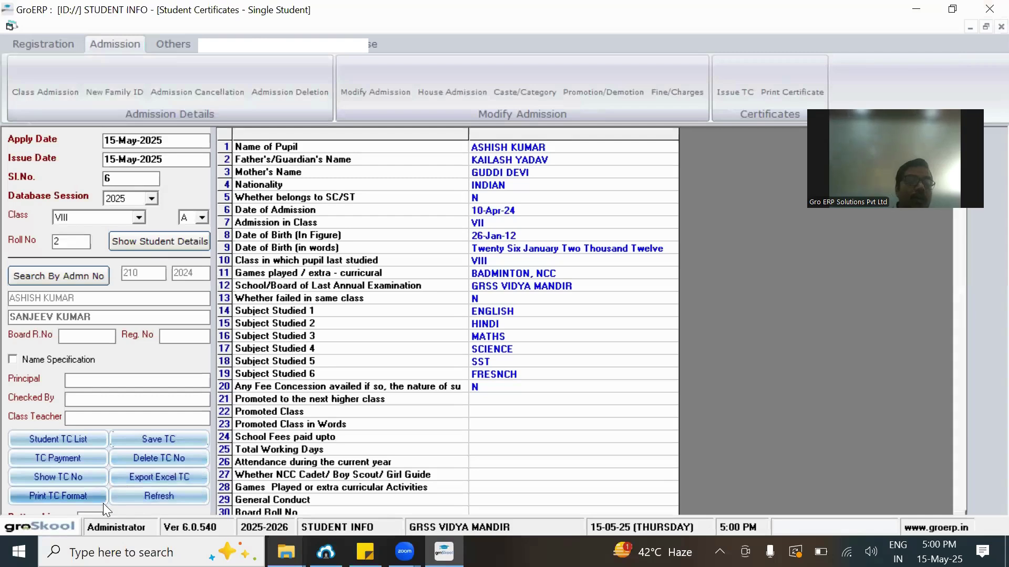
Open the certificate's print format and export all pages as a PDF named TC on the Desktop, closing the preview when done
{"action": "left_click", "coordinate": [60, 495]}
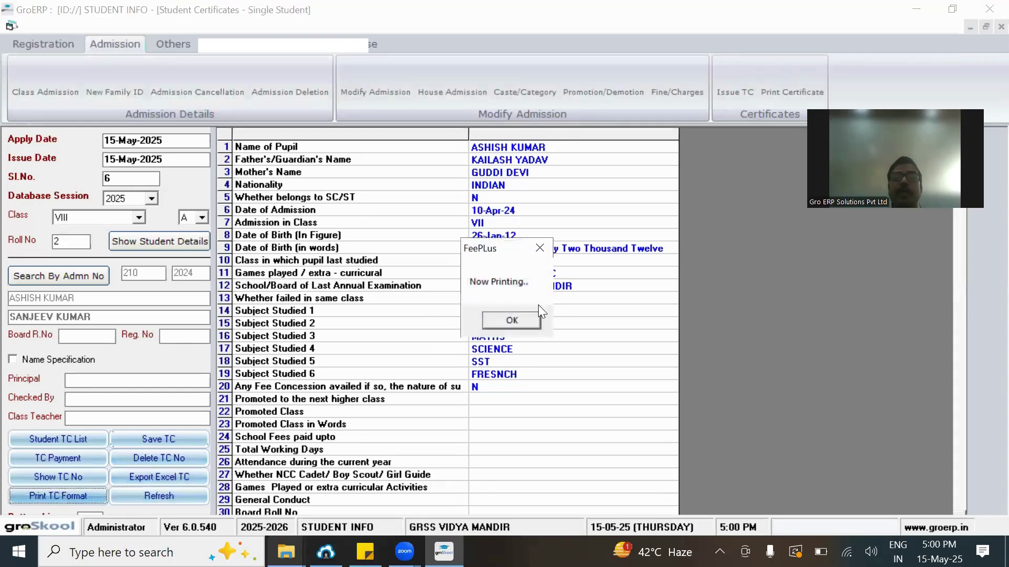
{"action": "left_click", "coordinate": [499, 320]}
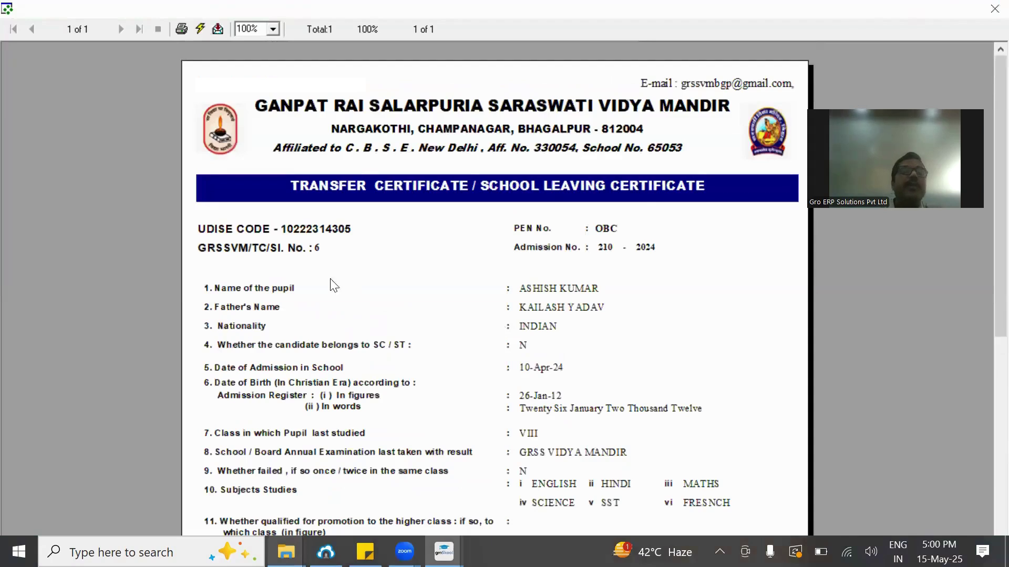
{"action": "left_click", "coordinate": [218, 30]}
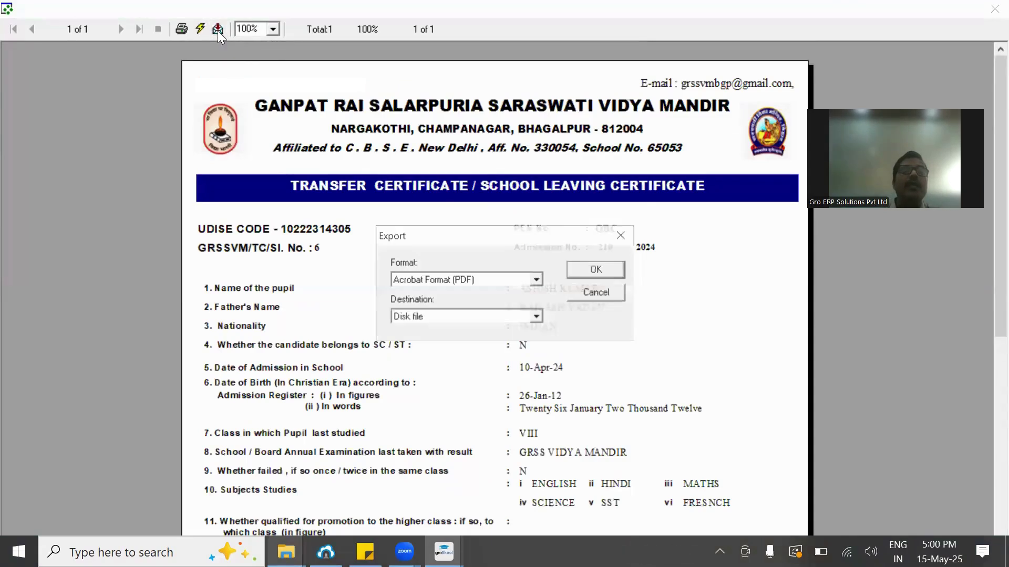
{"action": "left_click", "coordinate": [576, 266]}
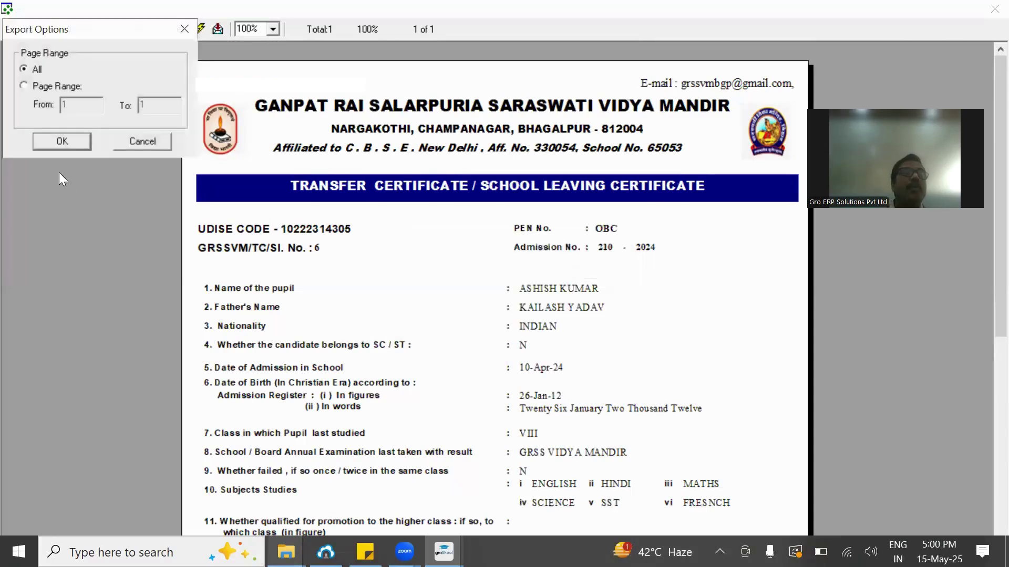
{"action": "left_click", "coordinate": [62, 142]}
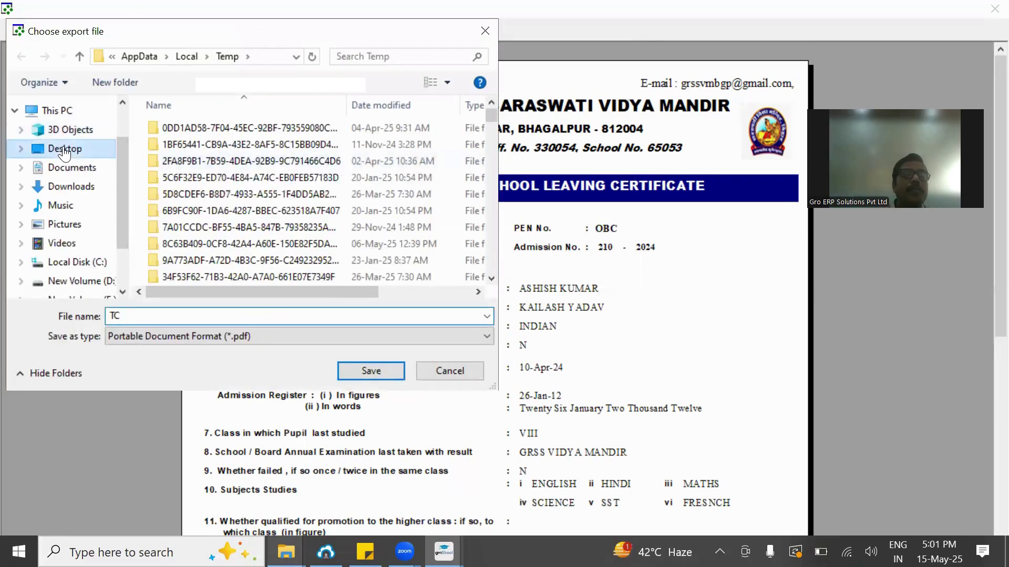
{"action": "left_click", "coordinate": [64, 150]}
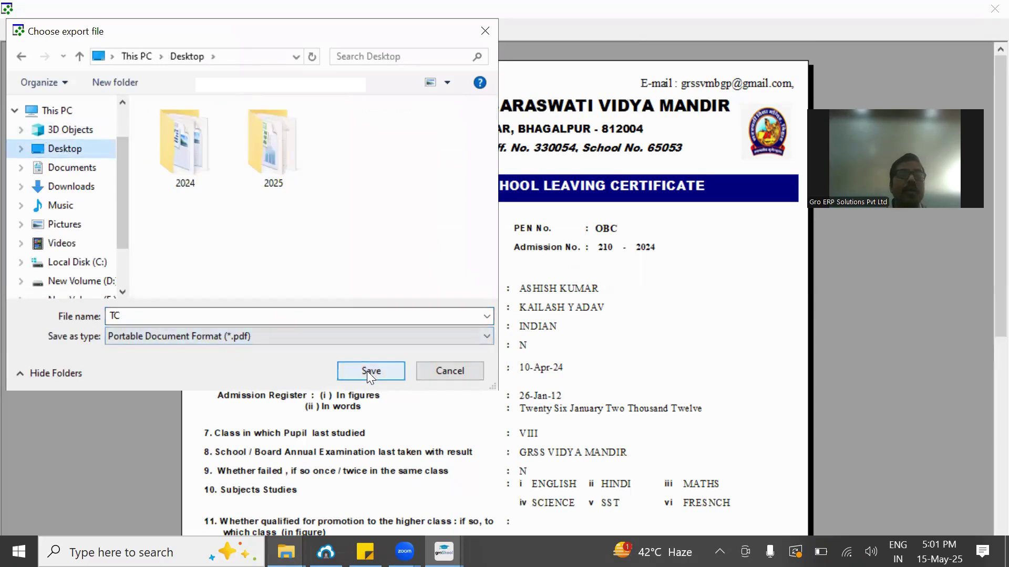
{"action": "left_click", "coordinate": [369, 371]}
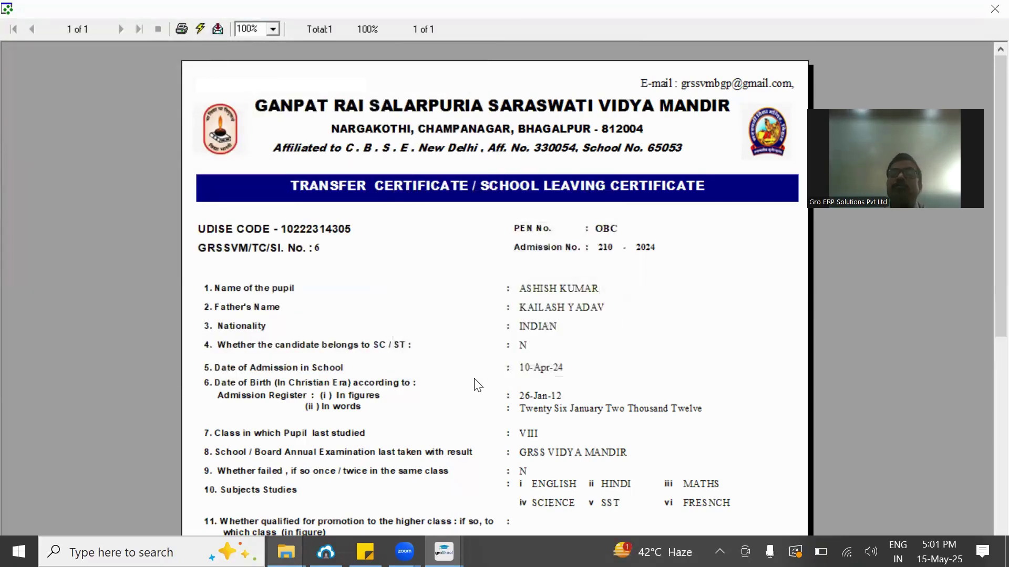
{"action": "left_click", "coordinate": [994, 9]}
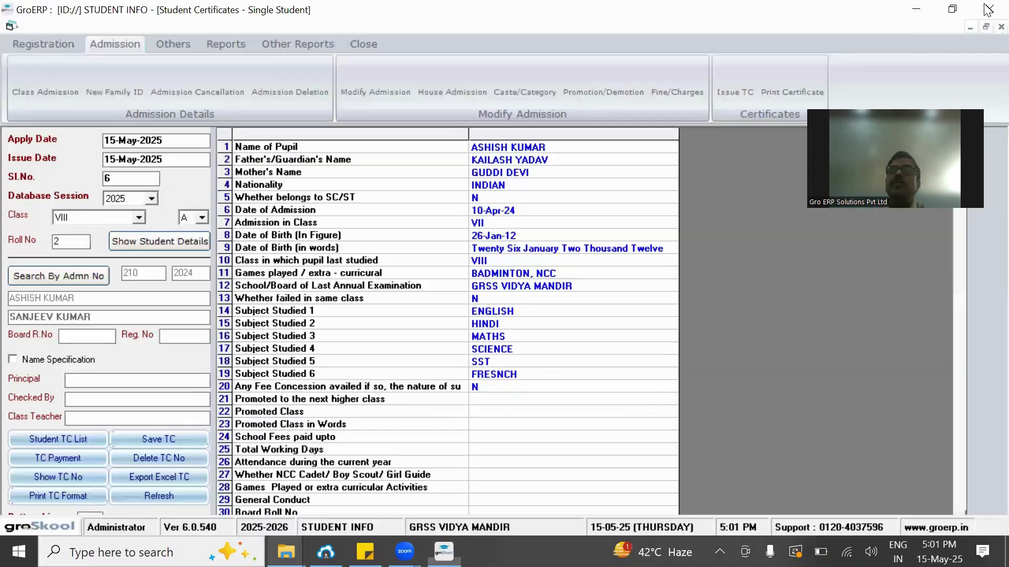
Open the exported tc.pdf from the desktop in Acrobat, view it maximized, and close it
{"action": "left_click", "coordinate": [912, 9]}
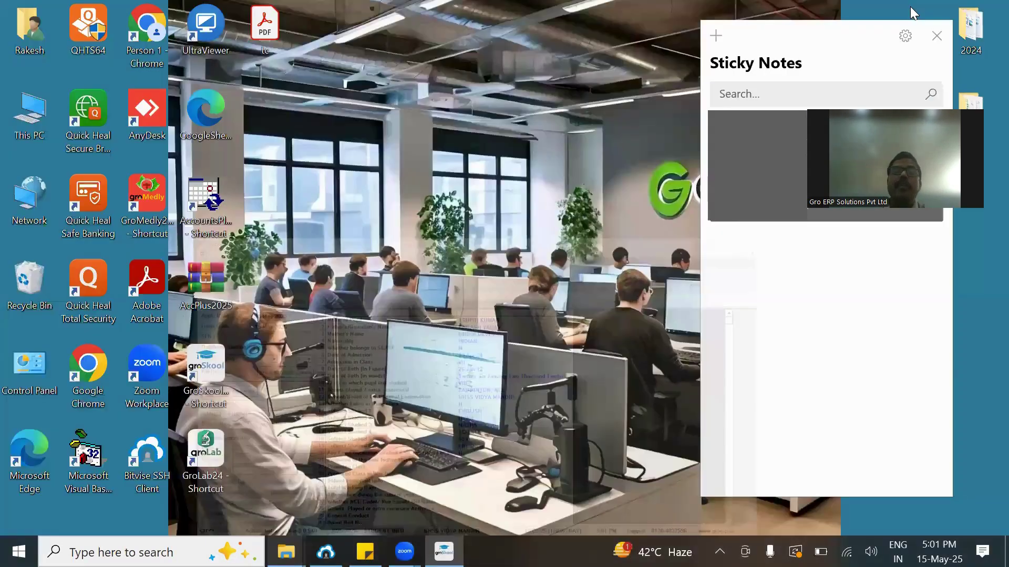
{"action": "left_click", "coordinate": [208, 301]}
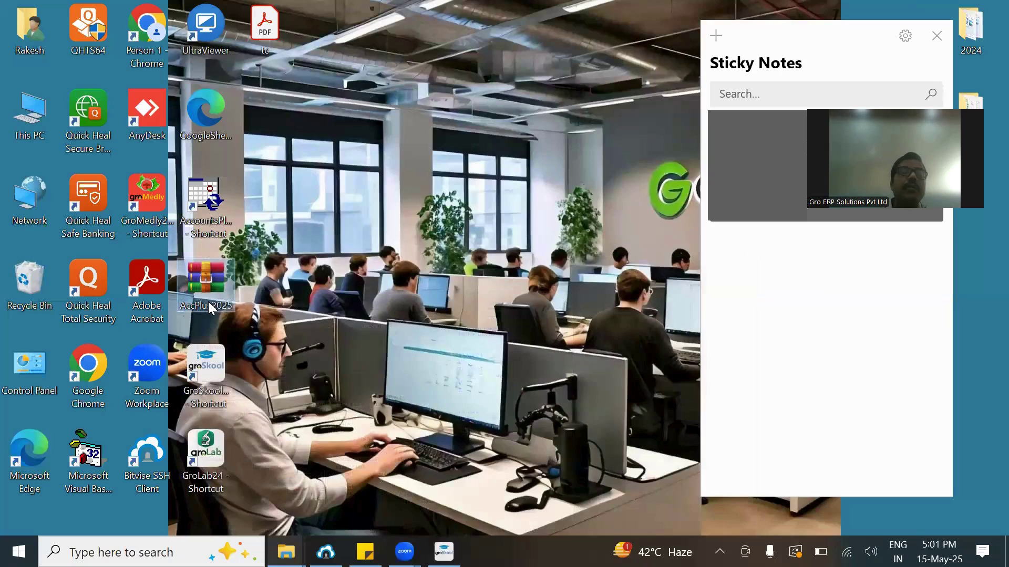
{"action": "left_click", "coordinate": [265, 37]}
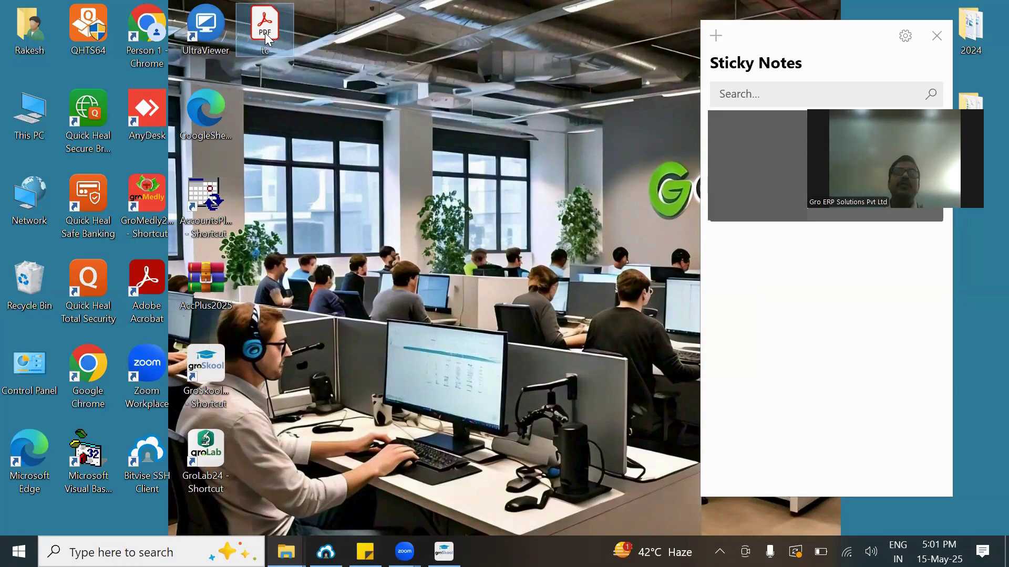
{"action": "double_click", "coordinate": [266, 31]}
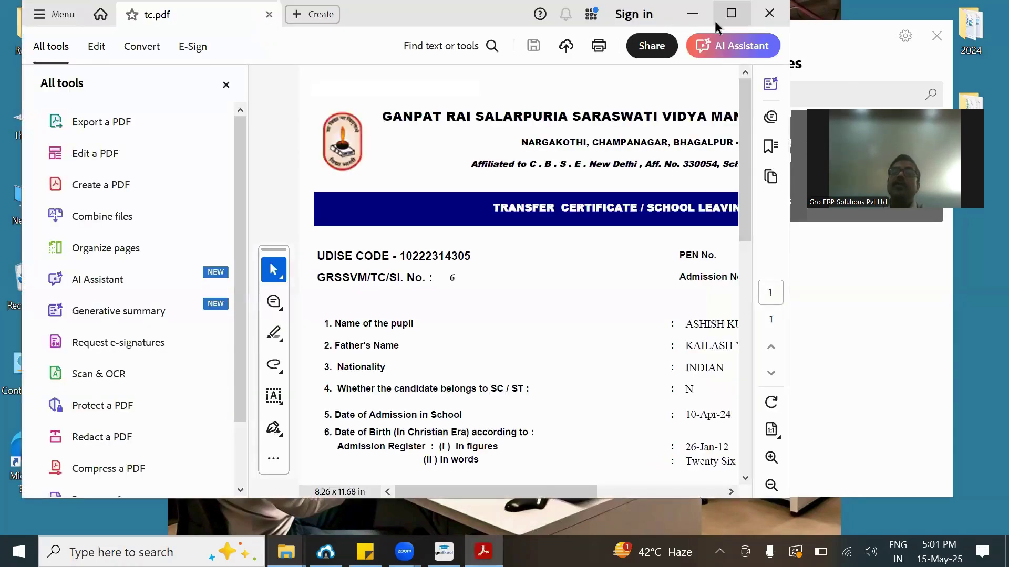
{"action": "left_click", "coordinate": [725, 12]}
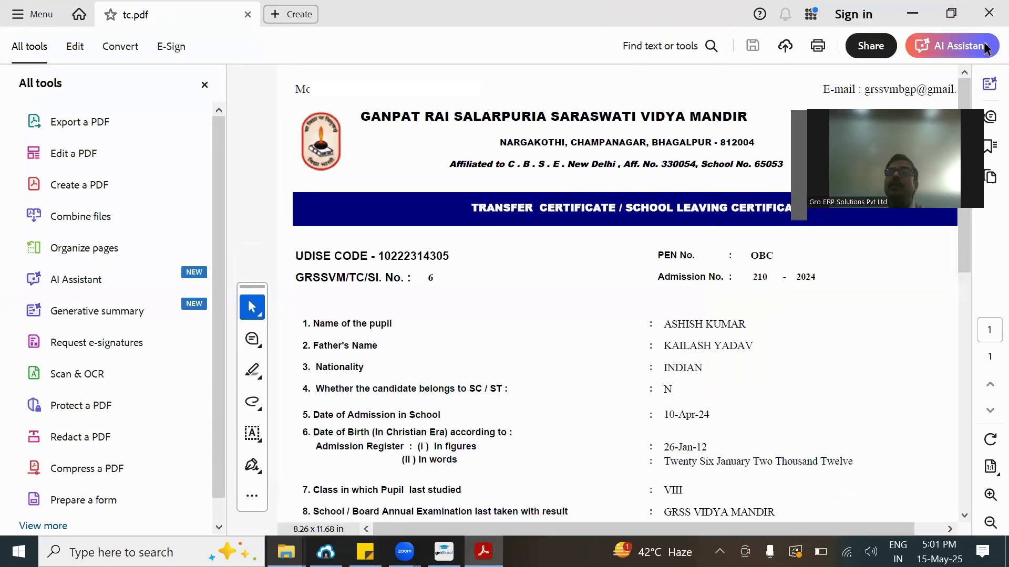
{"action": "left_click", "coordinate": [985, 15]}
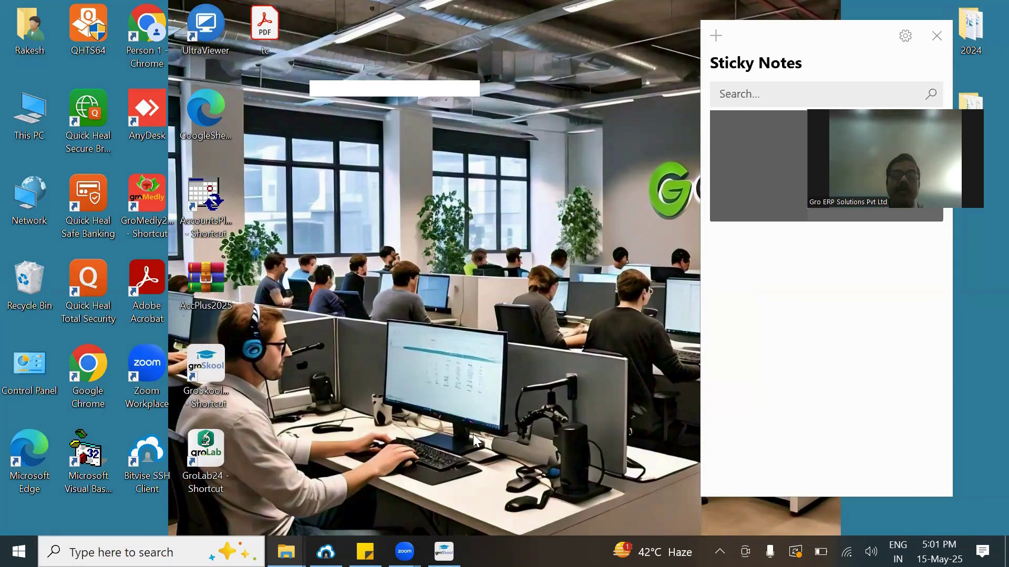
Return to GroERP, preview the certificate's print format again to find the print option, and close the preview
{"action": "left_click", "coordinate": [444, 552]}
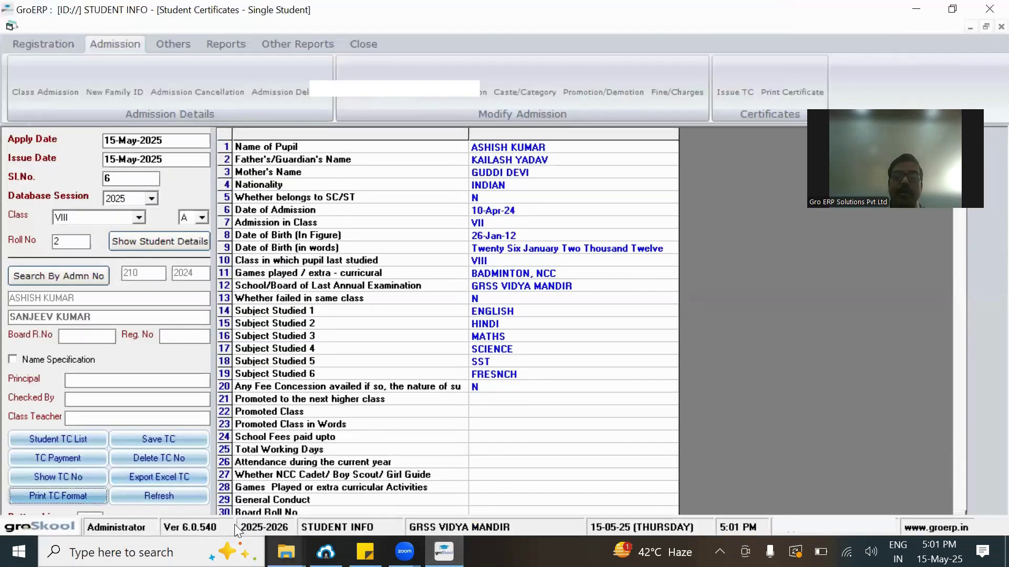
{"action": "left_click", "coordinate": [67, 496]}
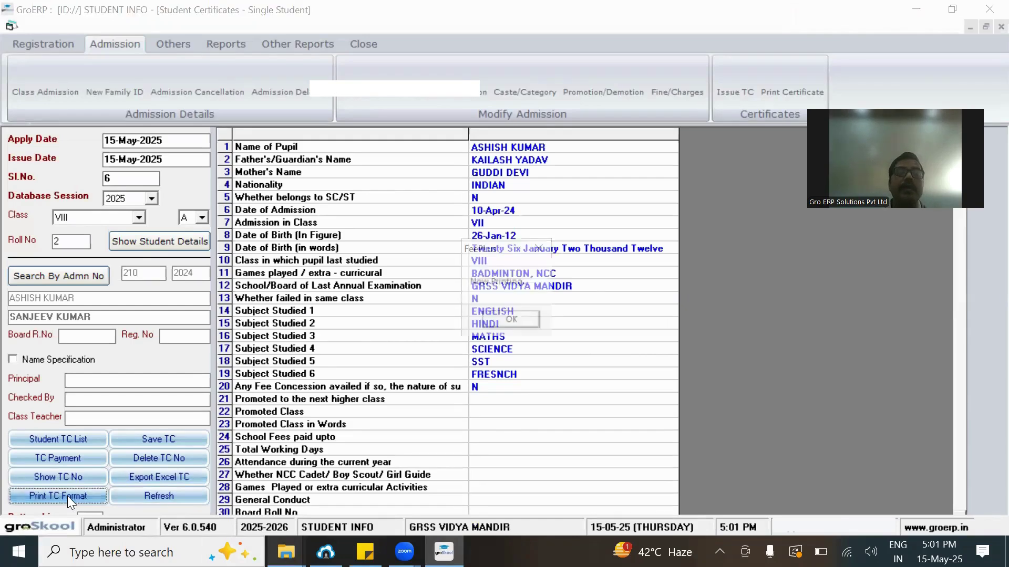
{"action": "left_click", "coordinate": [505, 315]}
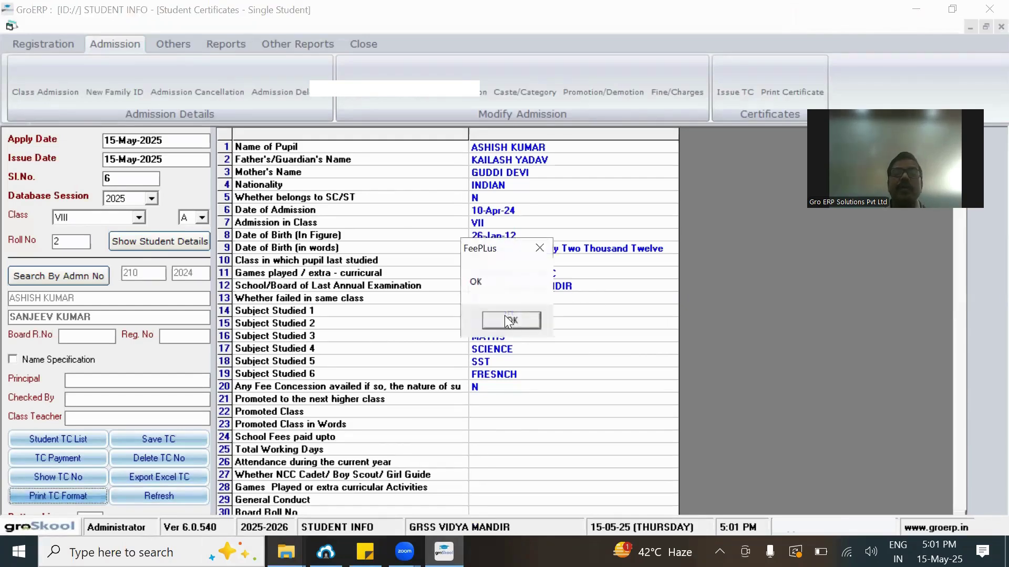
{"action": "left_click", "coordinate": [505, 315]}
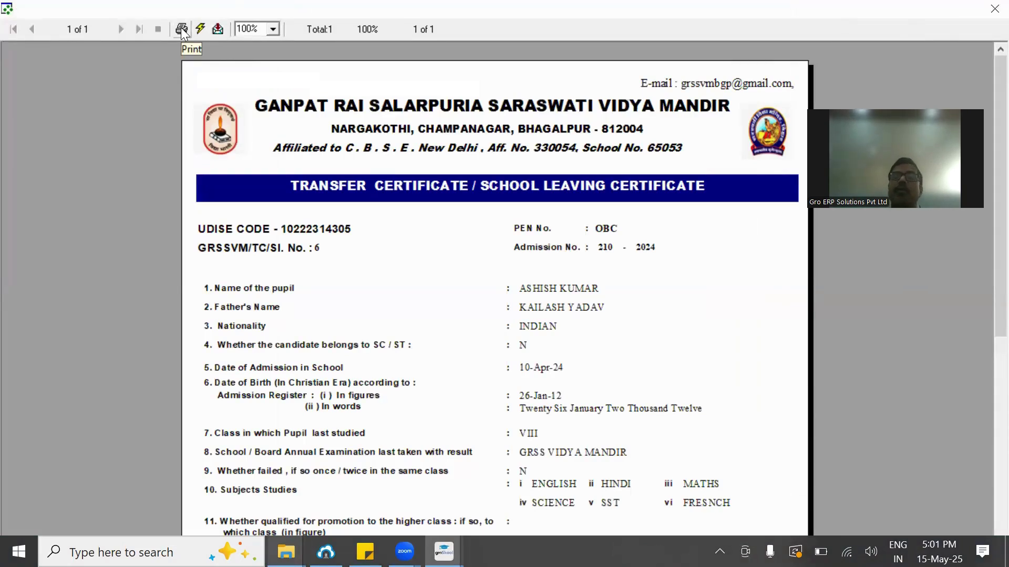
{"action": "left_click", "coordinate": [988, 8]}
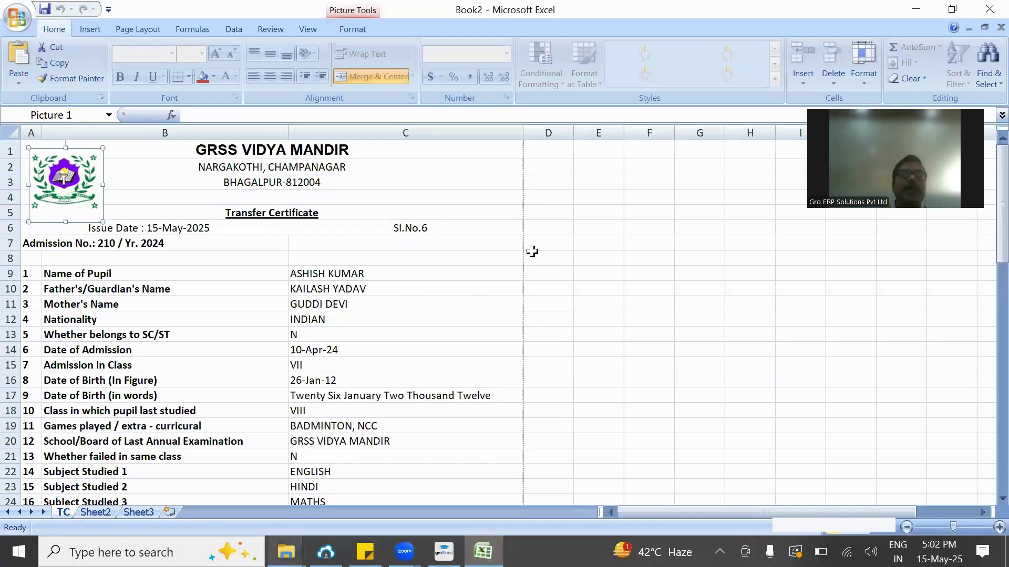
Examine the exported transfer certificate in Excel down to the signature lines and back to the header, and close the workbook without saving
{"action": "left_click", "coordinate": [549, 208]}
{"action": "key", "text": "Down"}
{"action": "key", "text": "Down"}
{"action": "key", "text": "Down"}
{"action": "key", "text": "Down"}
{"action": "key", "text": "Down"}
{"action": "key", "text": "Down"}
{"action": "key", "text": "Down"}
{"action": "key", "text": "Down"}
{"action": "key", "text": "Down"}
{"action": "key", "text": "Down"}
{"action": "key", "text": "Down"}
{"action": "key", "text": "Down"}
{"action": "key", "text": "Down"}
{"action": "key", "text": "Down"}
{"action": "key", "text": "Down"}
{"action": "key", "text": "Down"}
{"action": "key", "text": "Down"}
{"action": "key", "text": "Down"}
{"action": "key", "text": "Down"}
{"action": "key", "text": "Down"}
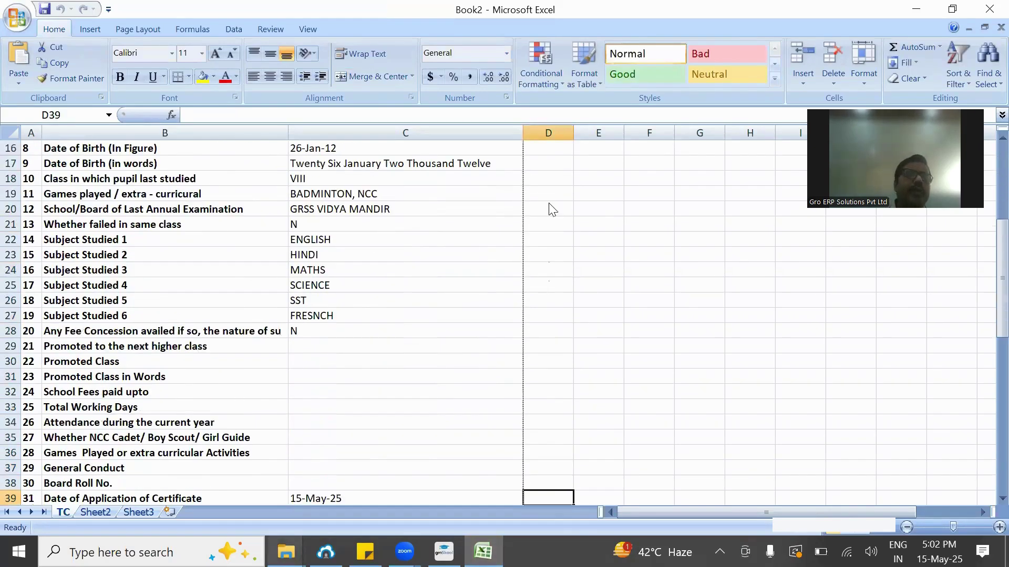
{"action": "key", "text": "Down"}
{"action": "key", "text": "Down"}
{"action": "key", "text": "Down"}
{"action": "key", "text": "Down"}
{"action": "key", "text": "Down"}
{"action": "key", "text": "Down"}
{"action": "key", "text": "Down"}
{"action": "key", "text": "Down"}
{"action": "key", "text": "Down"}
{"action": "key", "text": "Down"}
{"action": "key", "text": "Down"}
{"action": "key", "text": "Up"}
{"action": "key", "text": "Up"}
{"action": "key", "text": "Up"}
{"action": "key", "text": "Up"}
{"action": "key", "text": "Up"}
{"action": "key", "text": "Up"}
{"action": "key", "text": "Up"}
{"action": "key", "text": "Up"}
{"action": "key", "text": "Up"}
{"action": "key", "text": "Up"}
{"action": "key", "text": "Up"}
{"action": "key", "text": "Up"}
{"action": "key", "text": "Up"}
{"action": "key", "text": "Up"}
{"action": "key", "text": "Up"}
{"action": "key", "text": "Up"}
{"action": "key", "text": "Up"}
{"action": "key", "text": "Up"}
{"action": "key", "text": "Up"}
{"action": "key", "text": "Up"}
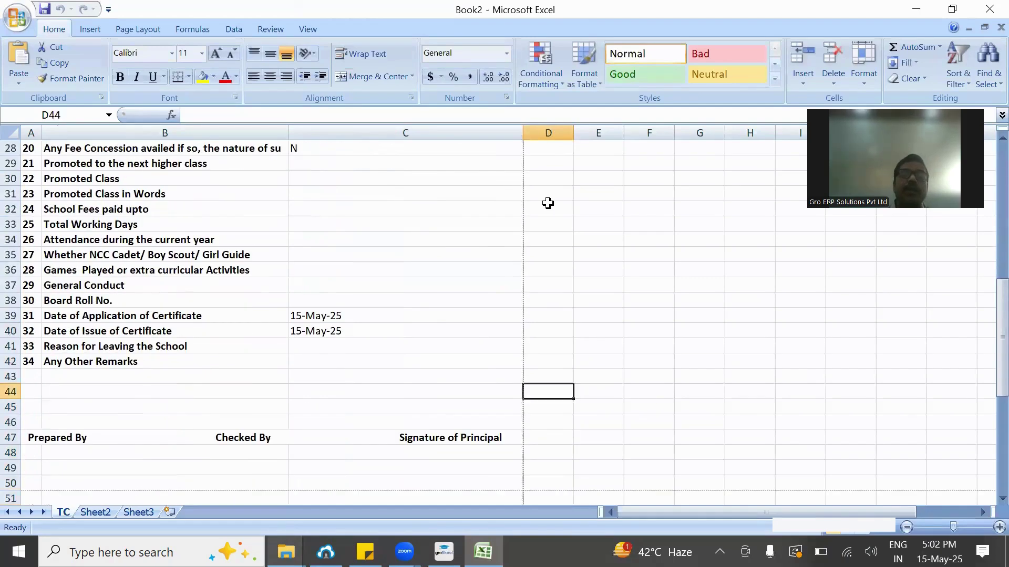
{"action": "key", "text": "Up"}
{"action": "key", "text": "Up"}
{"action": "key", "text": "Up"}
{"action": "key", "text": "Up"}
{"action": "key", "text": "Up"}
{"action": "key", "text": "Up"}
{"action": "key", "text": "Up"}
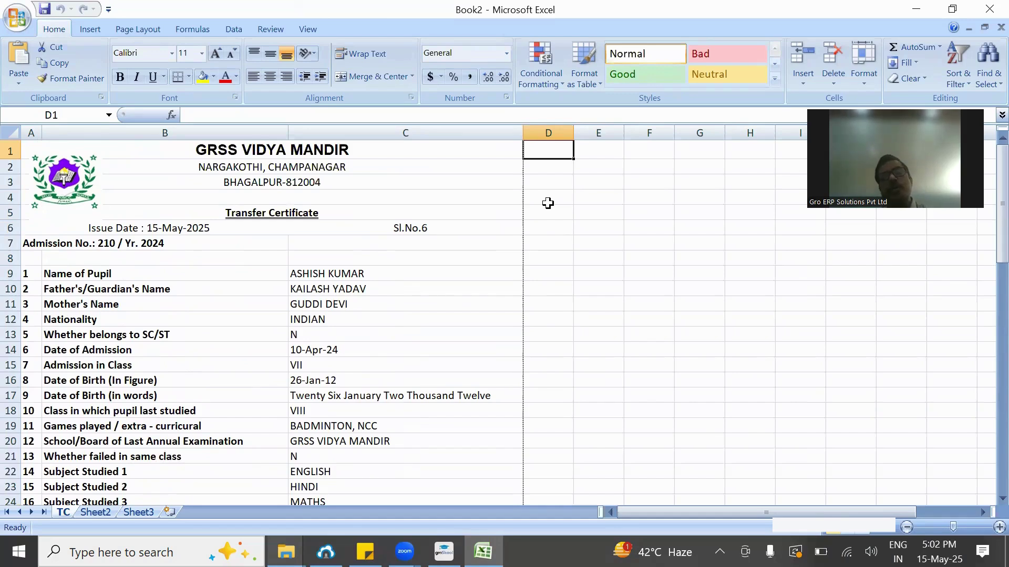
{"action": "left_click", "coordinate": [988, 6]}
{"action": "left_click", "coordinate": [507, 316]}
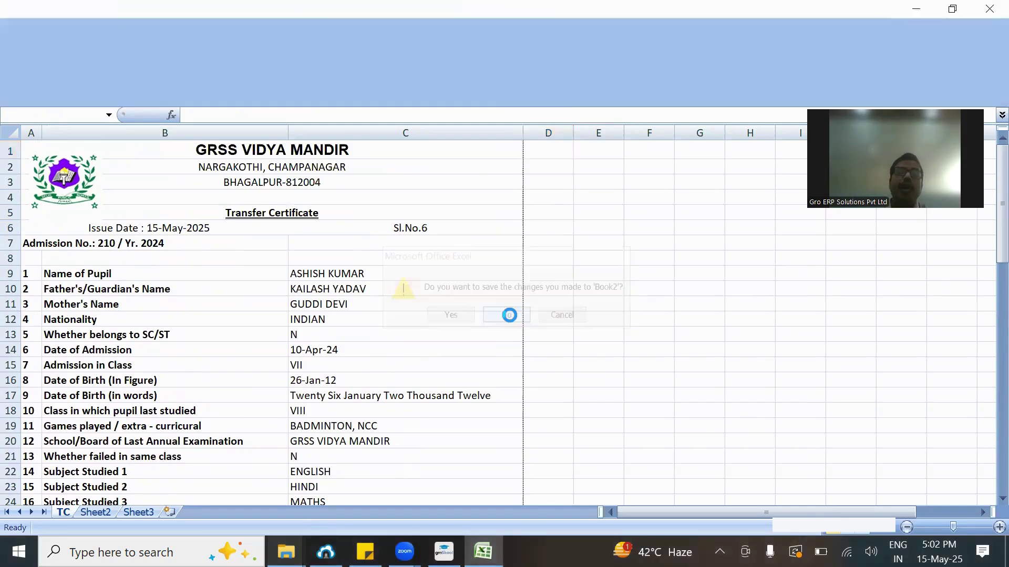